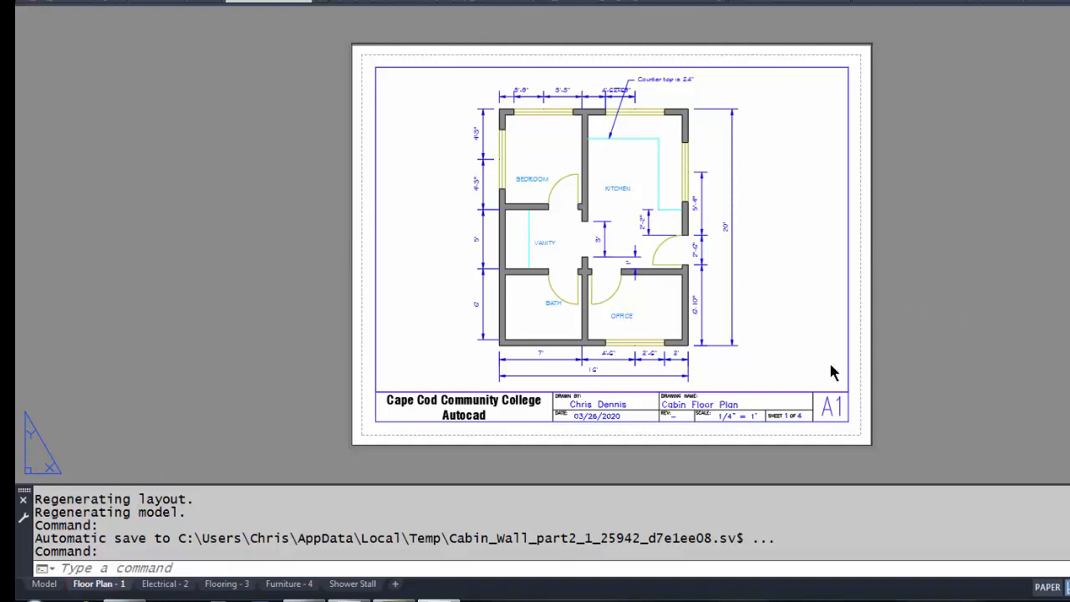
View the Electrical - 2 and Furniture - 4 layouts to see the finished cabin sheets
mouse_move(171, 592)
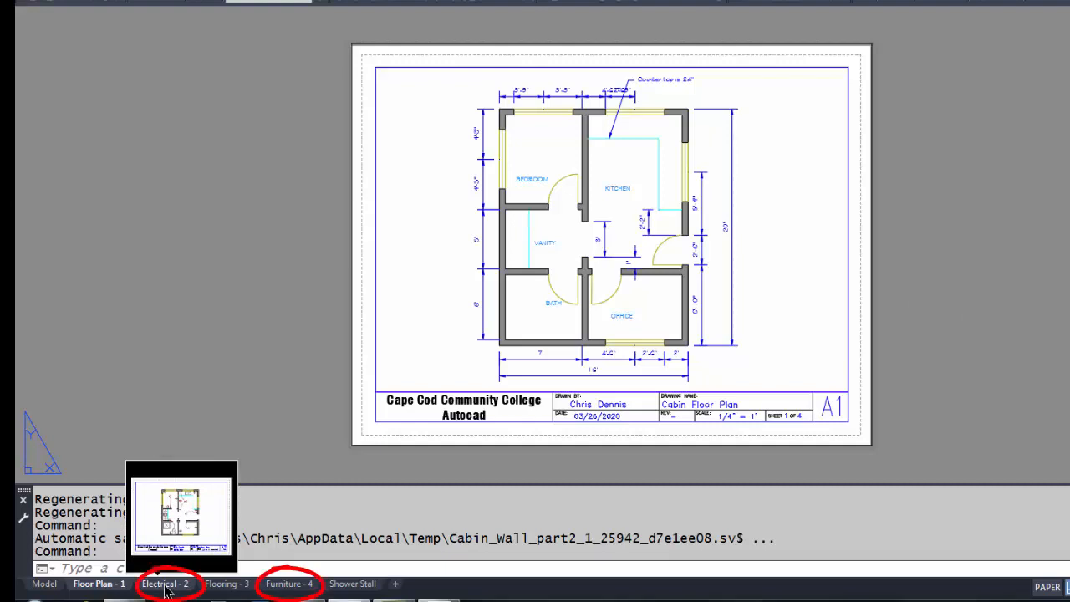
click(170, 588)
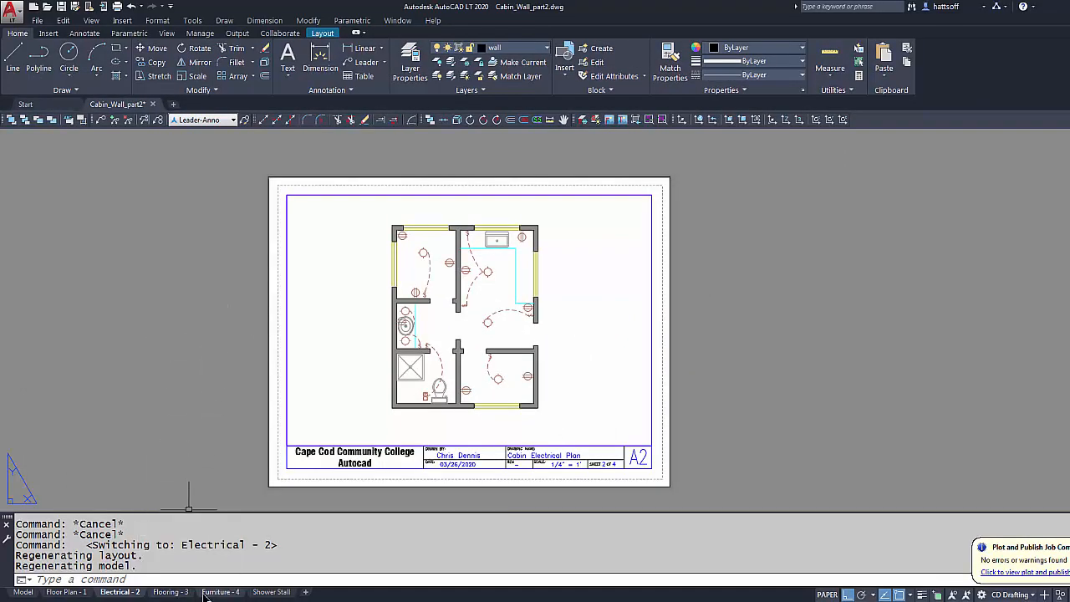
mouse_move(209, 596)
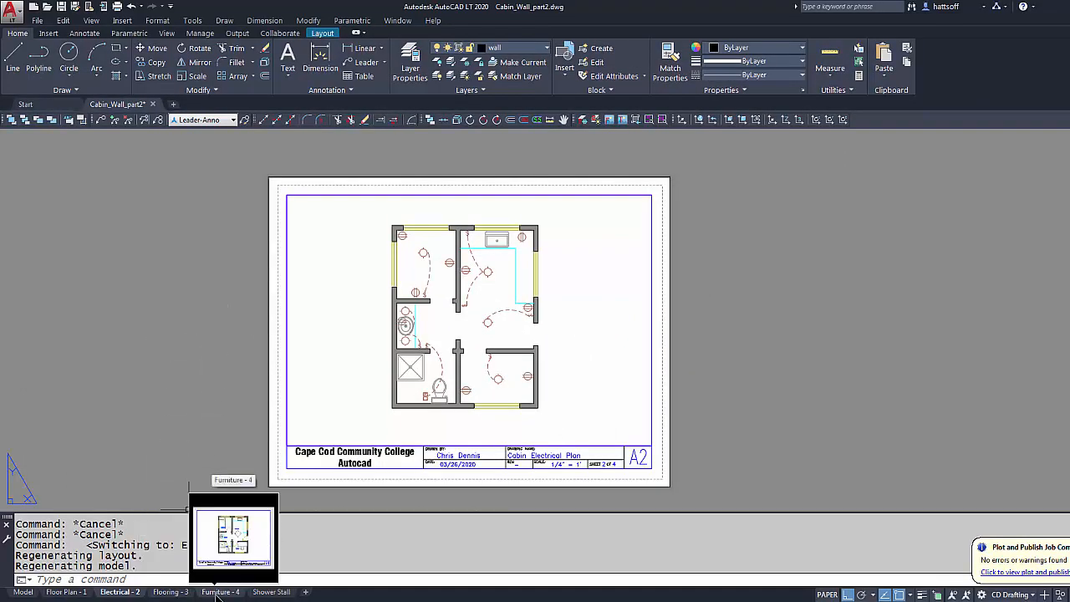
click(219, 592)
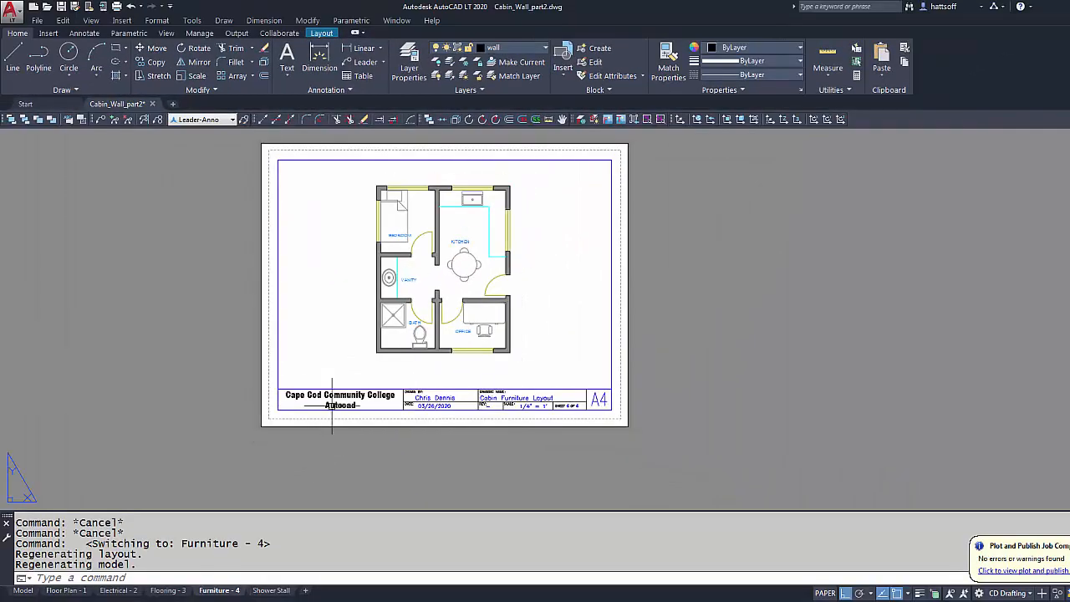
middle_drag(335, 371, 339, 392)
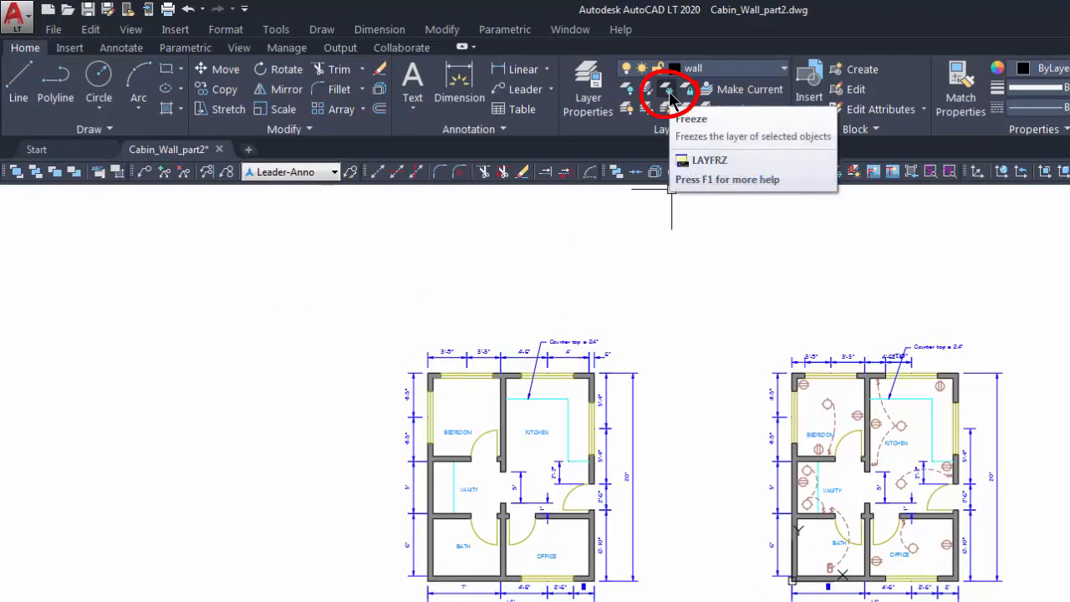
Freeze the dimension layer by picking a dimension above the left floor plan
click(671, 98)
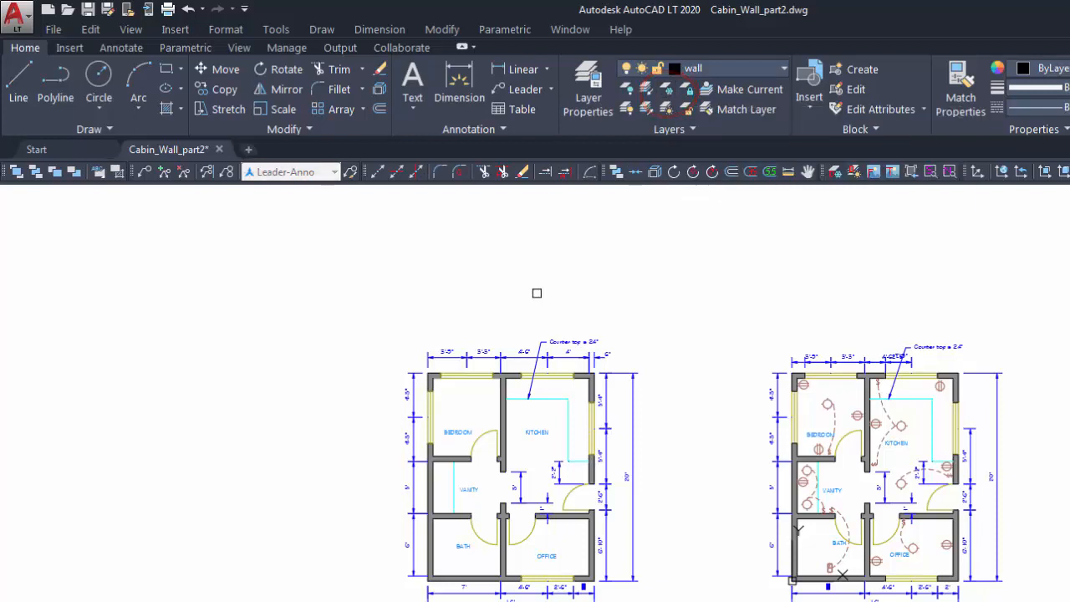
click(484, 355)
scroll(694, 311, up, 3)
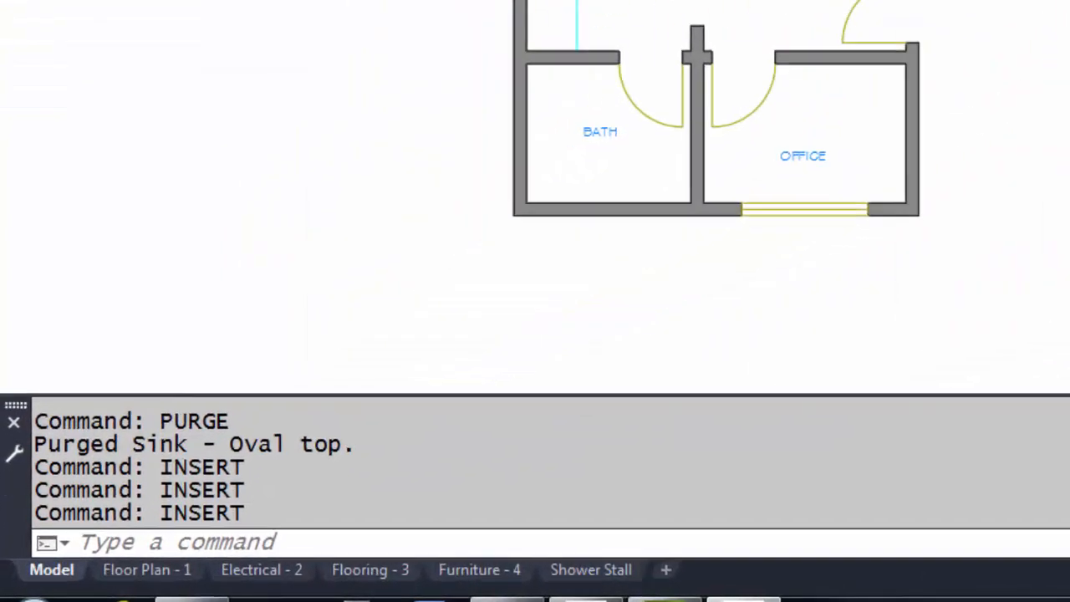
Run the INSERT command to open the blocks palette and shift it slightly aside
text(insert)
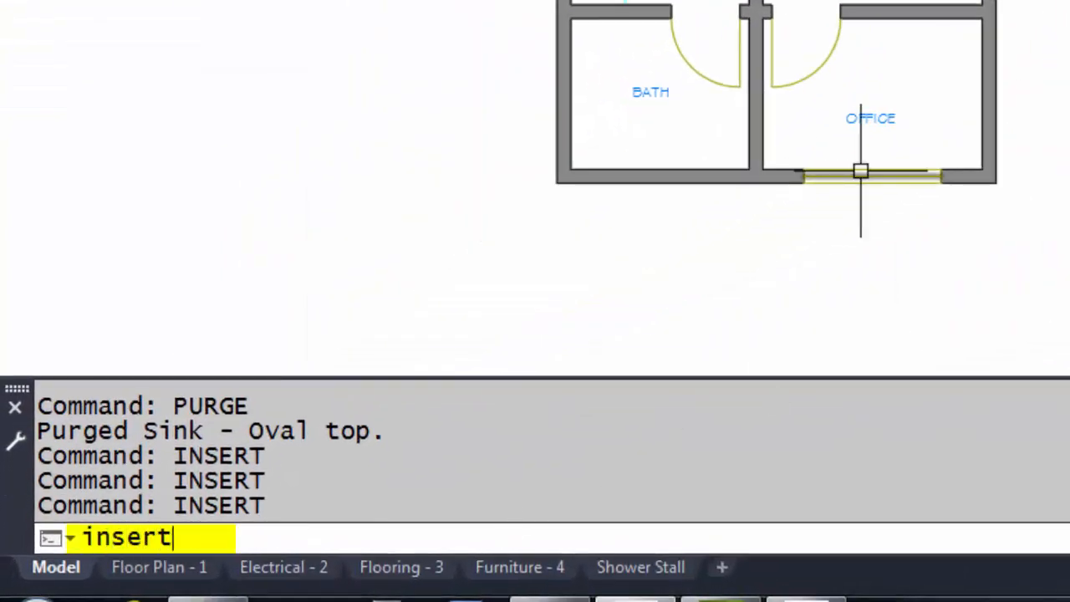
key(Return)
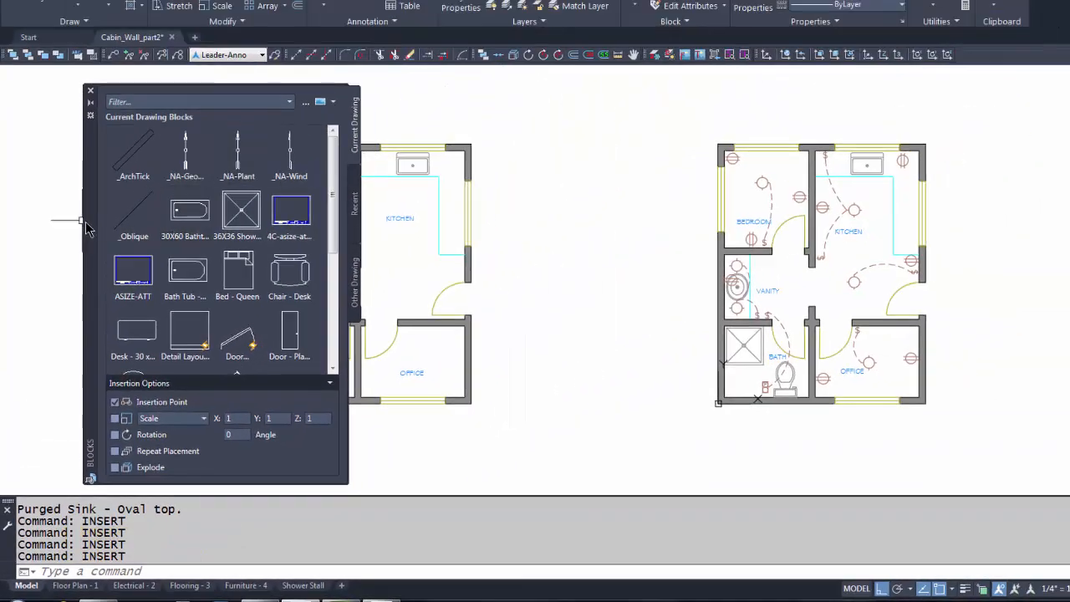
drag(86, 228, 65, 229)
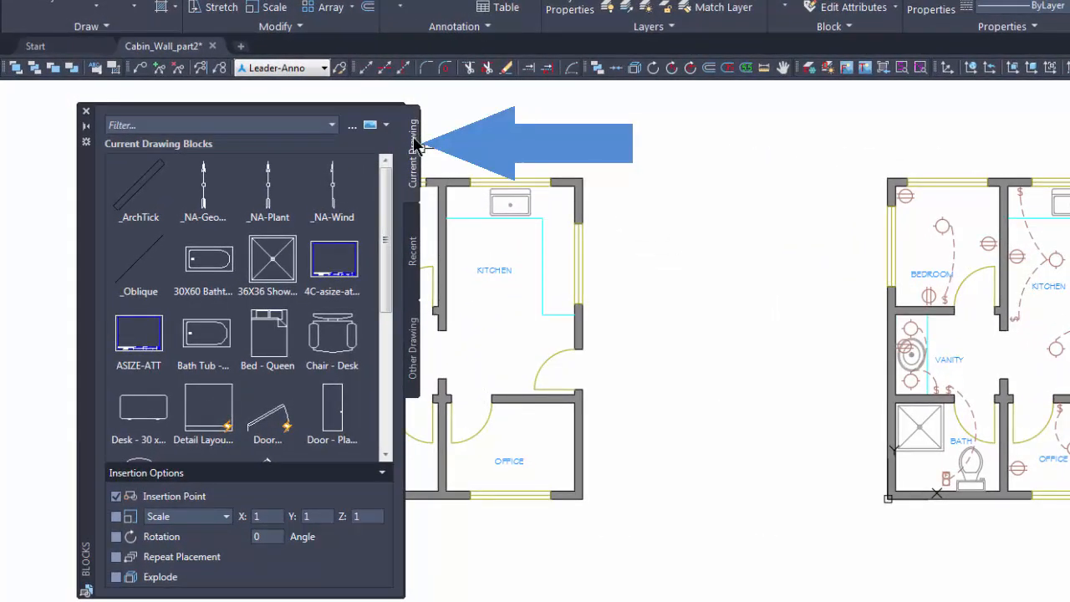
Browse the recent and other-drawing block libraries, and return to the electrical symbols among the current drawing's blocks
mouse_move(387, 203)
mouse_down()
mouse_move(376, 355)
mouse_move(398, 163)
mouse_up()
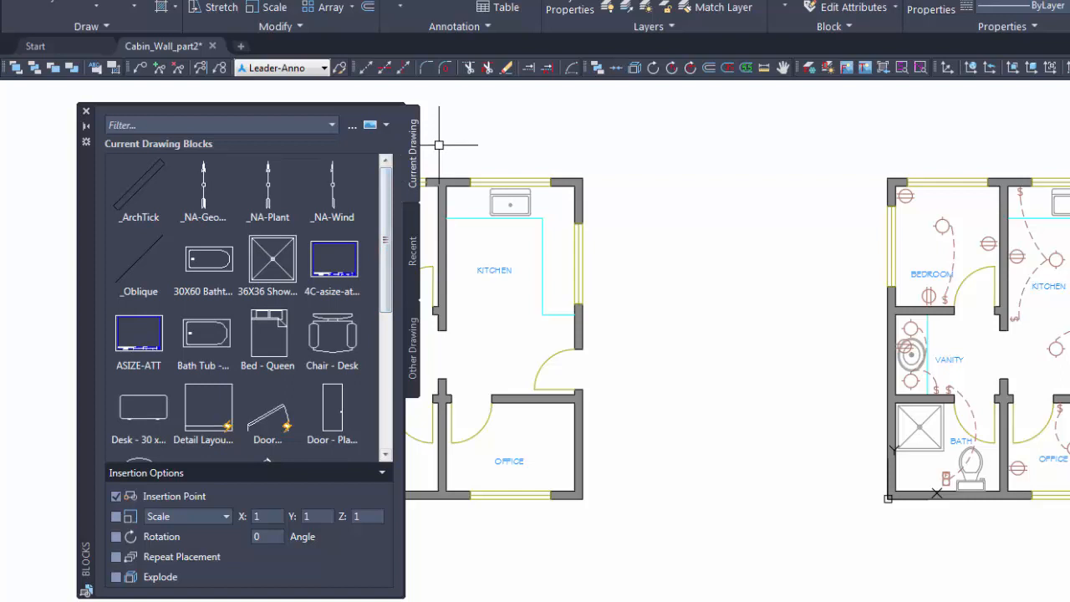
click(413, 254)
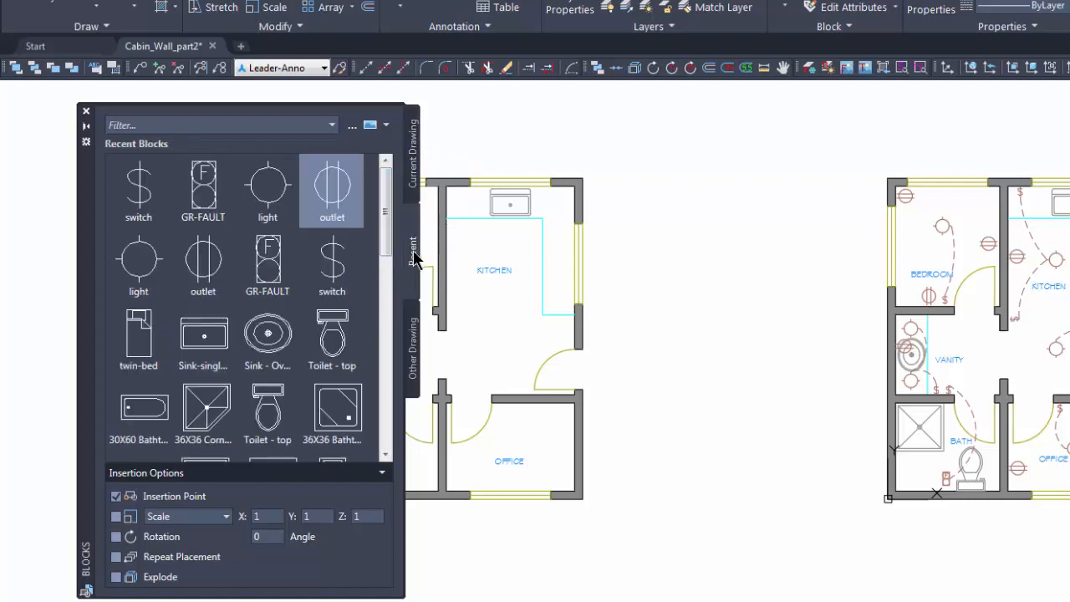
click(413, 348)
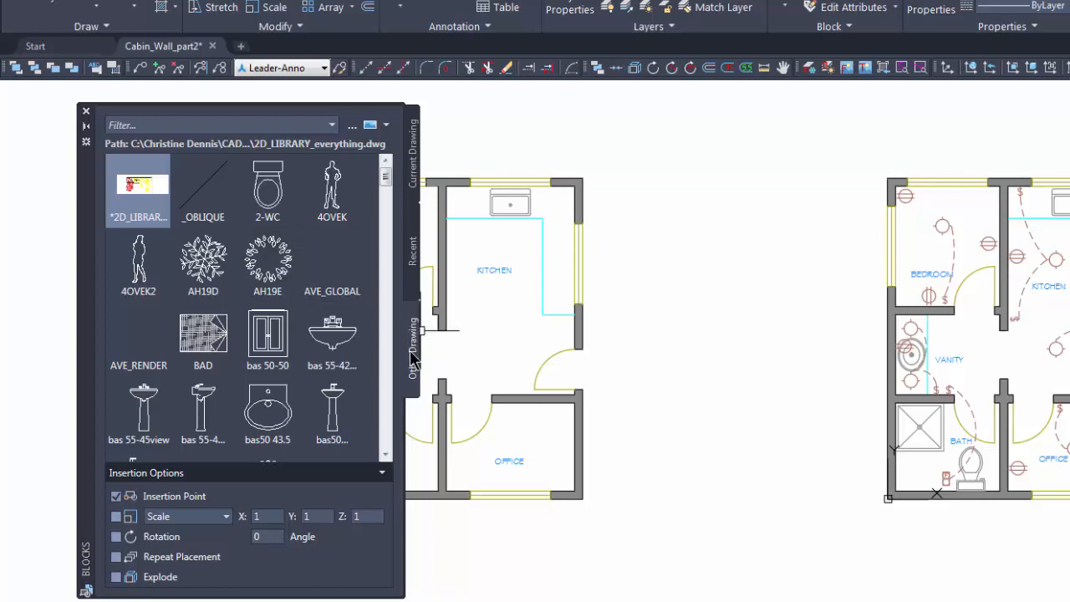
click(414, 151)
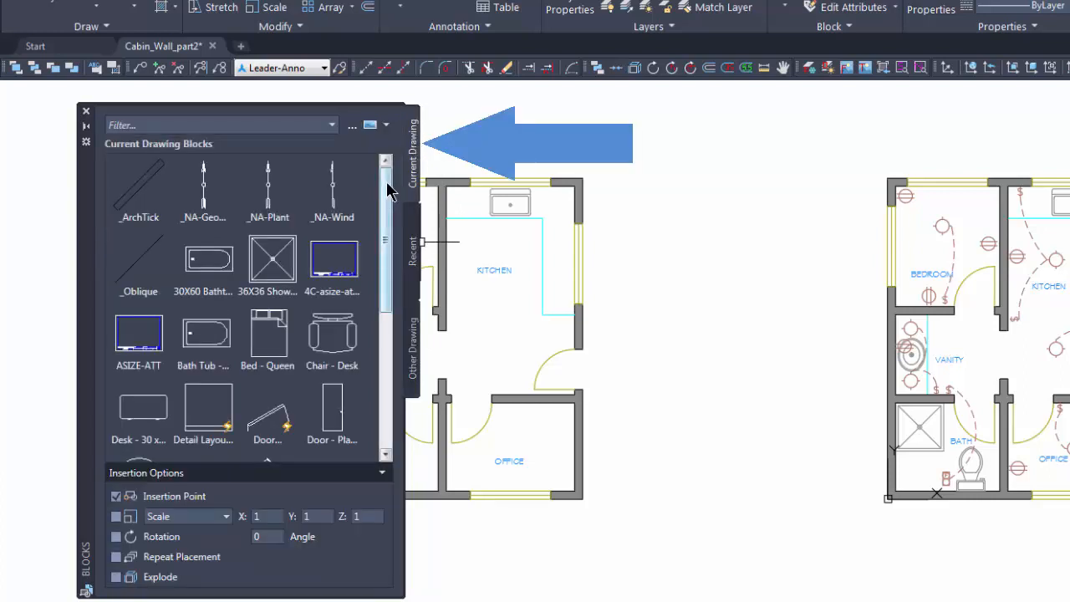
drag(390, 191, 391, 325)
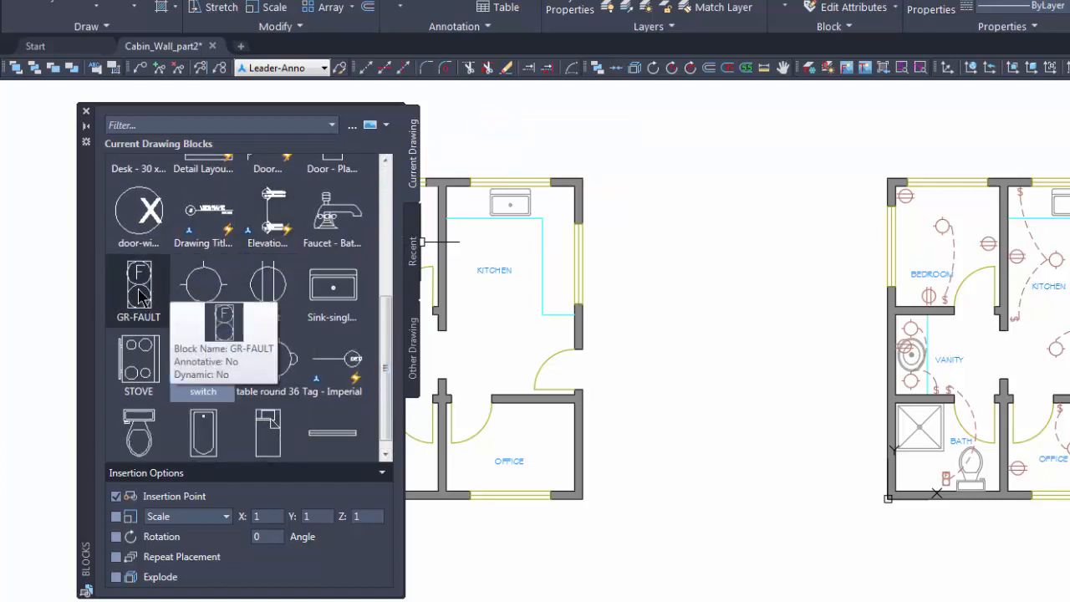
Insert the outlet, light, switch and GR-FAULT blocks in a column just outside the left plan's kitchen wall, and close the blocks palette
click(264, 294)
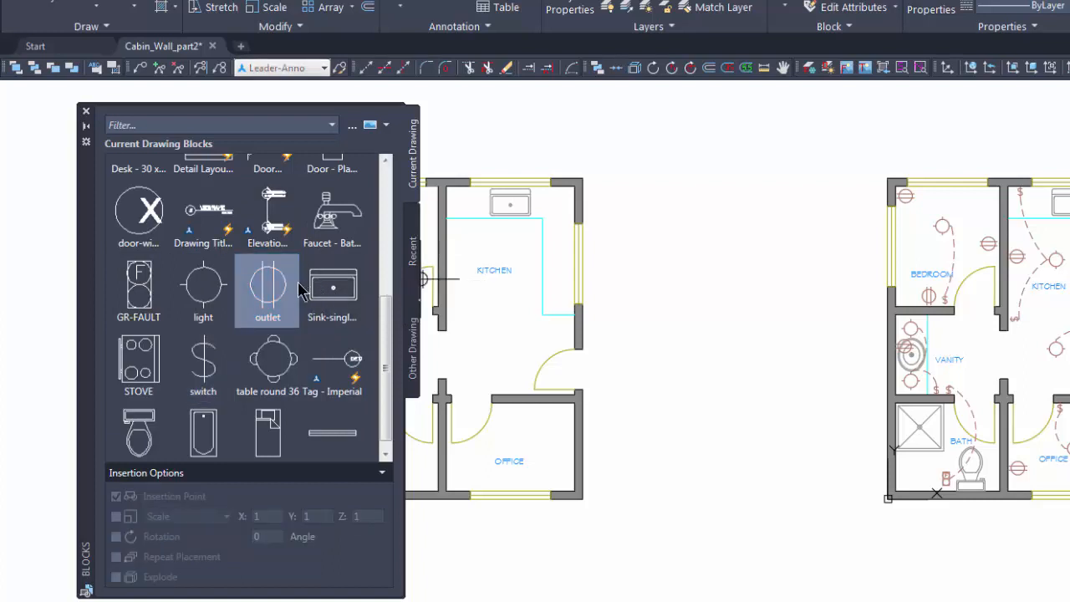
click(622, 198)
click(209, 303)
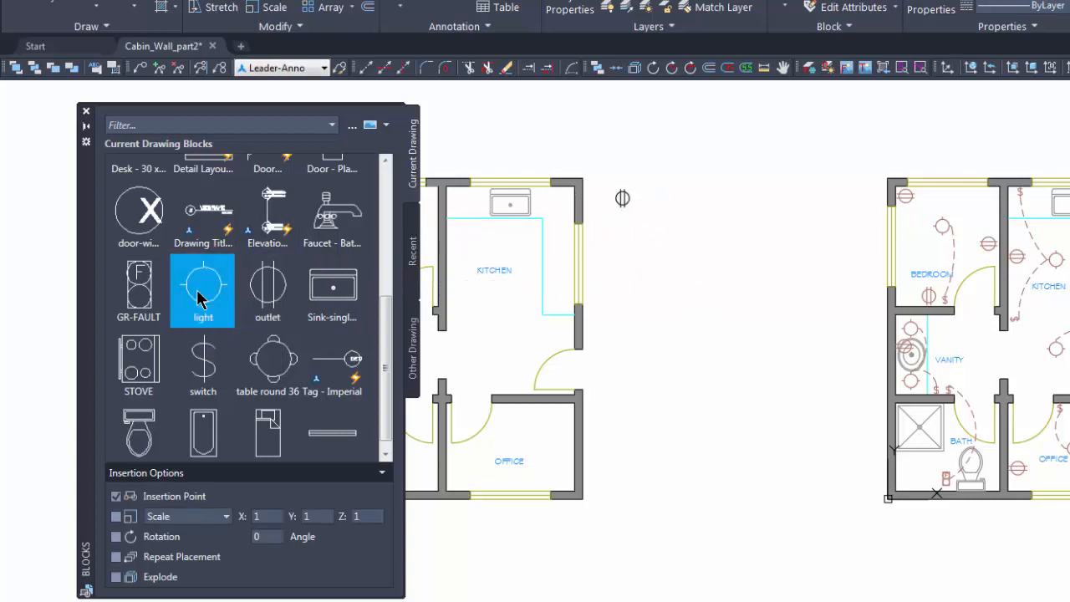
click(622, 236)
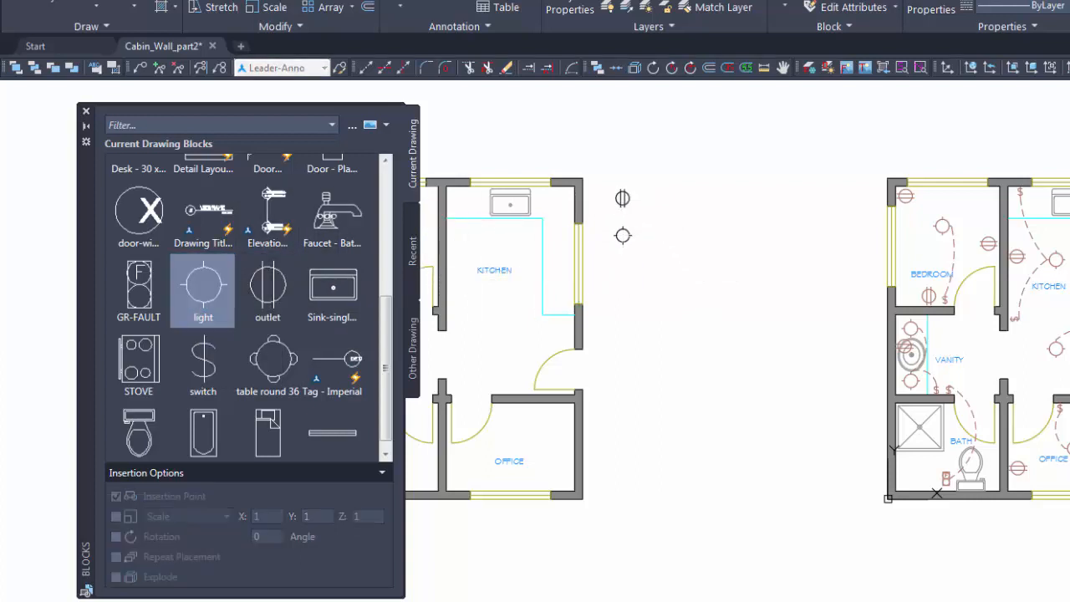
click(199, 372)
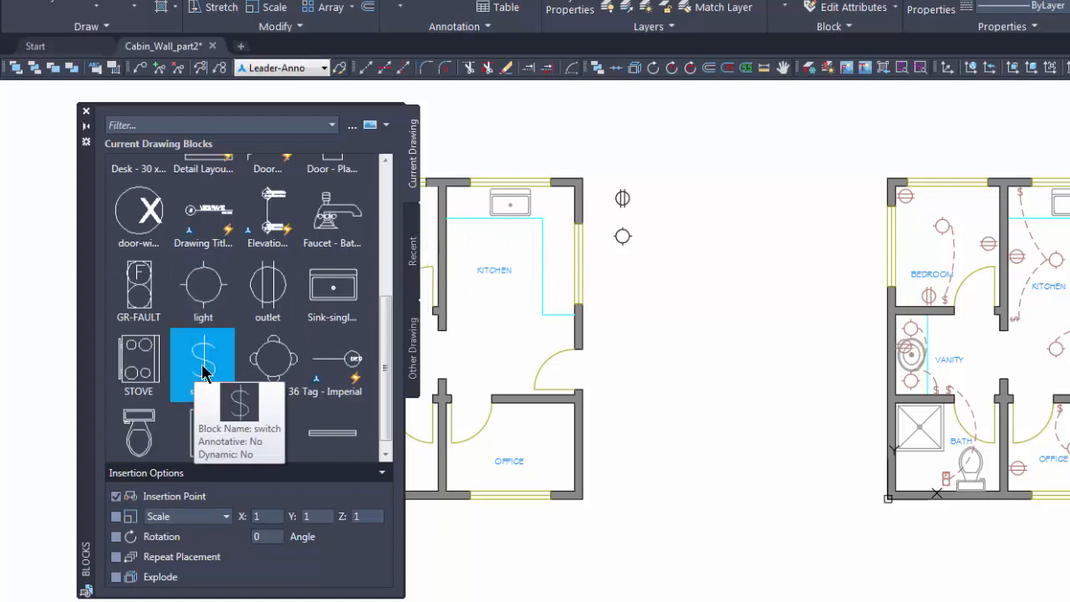
click(623, 270)
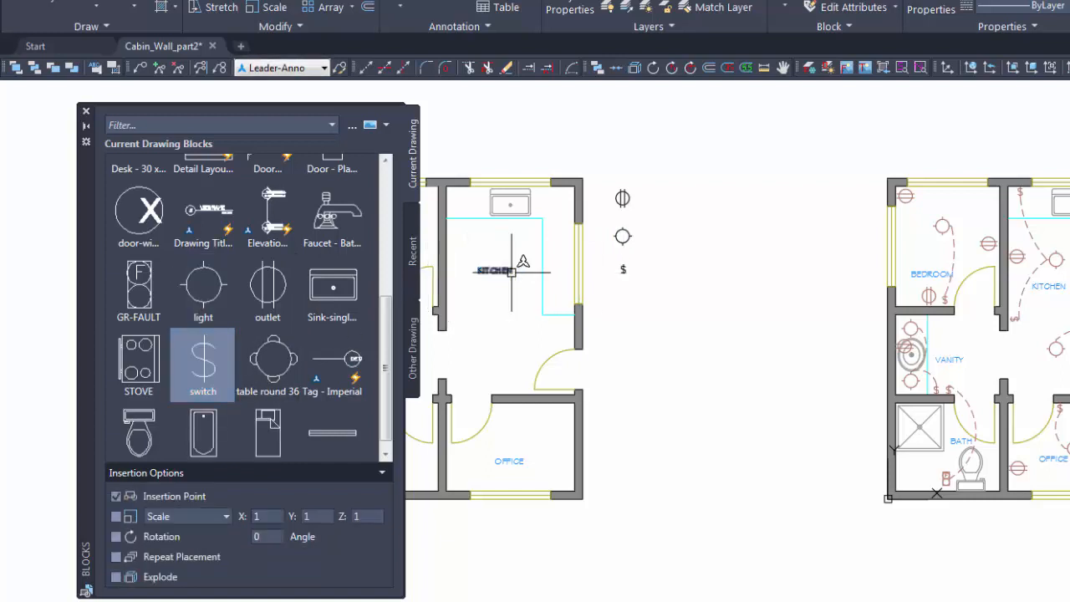
click(136, 286)
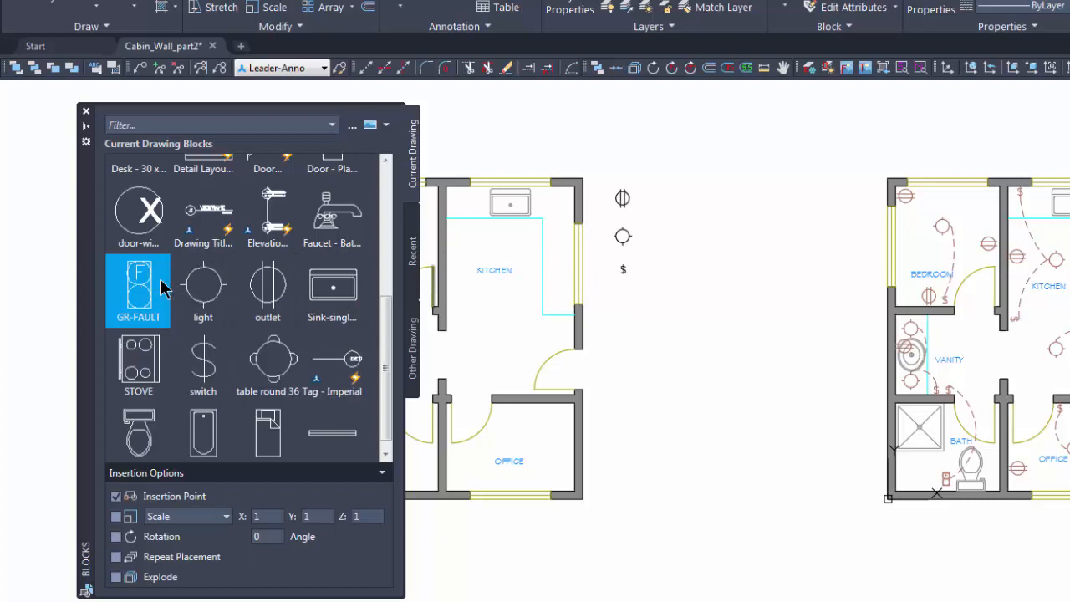
click(626, 296)
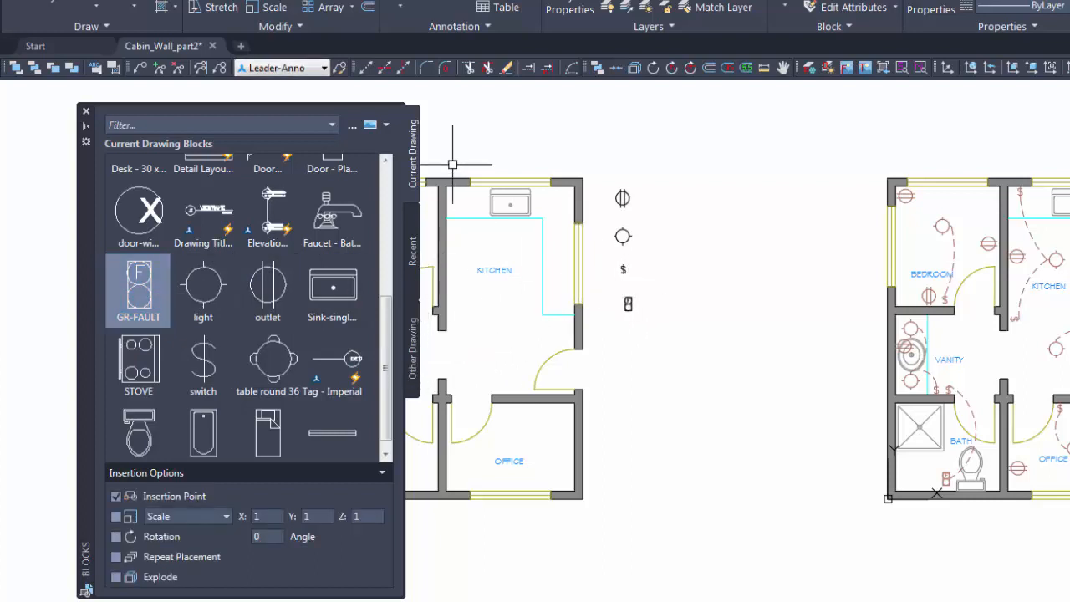
click(85, 110)
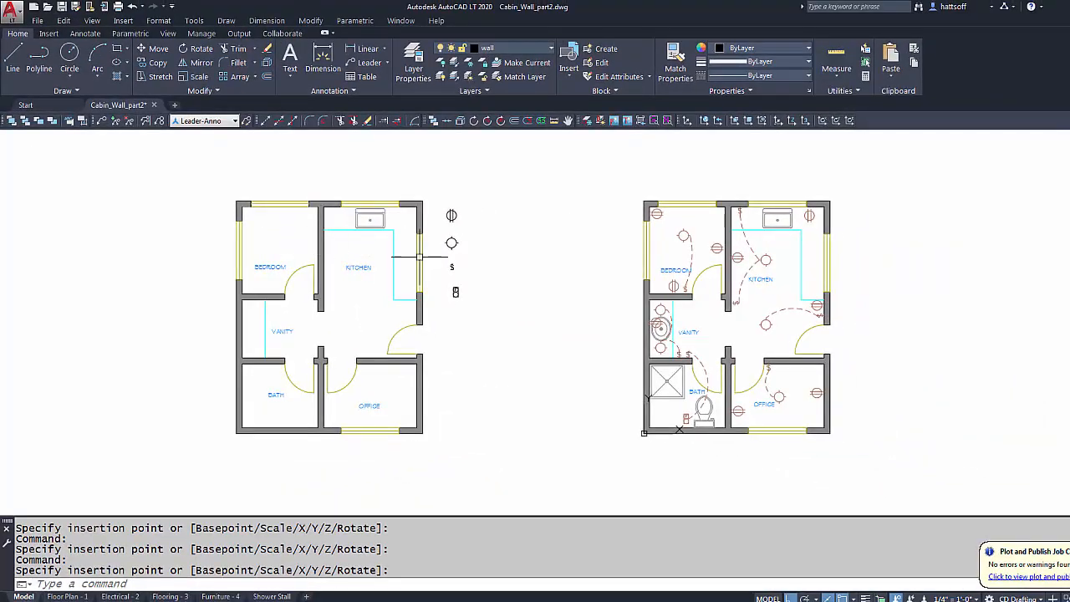
Assign the four inserted symbols to the electrical layer and make electrical the current layer
middle_drag(488, 287, 435, 286)
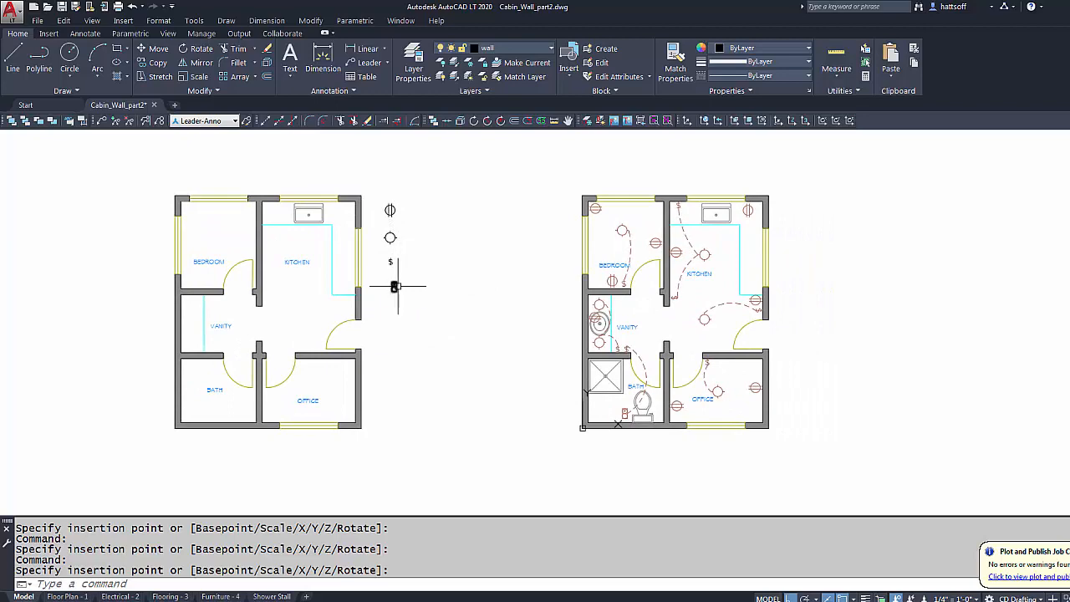
click(414, 318)
click(380, 186)
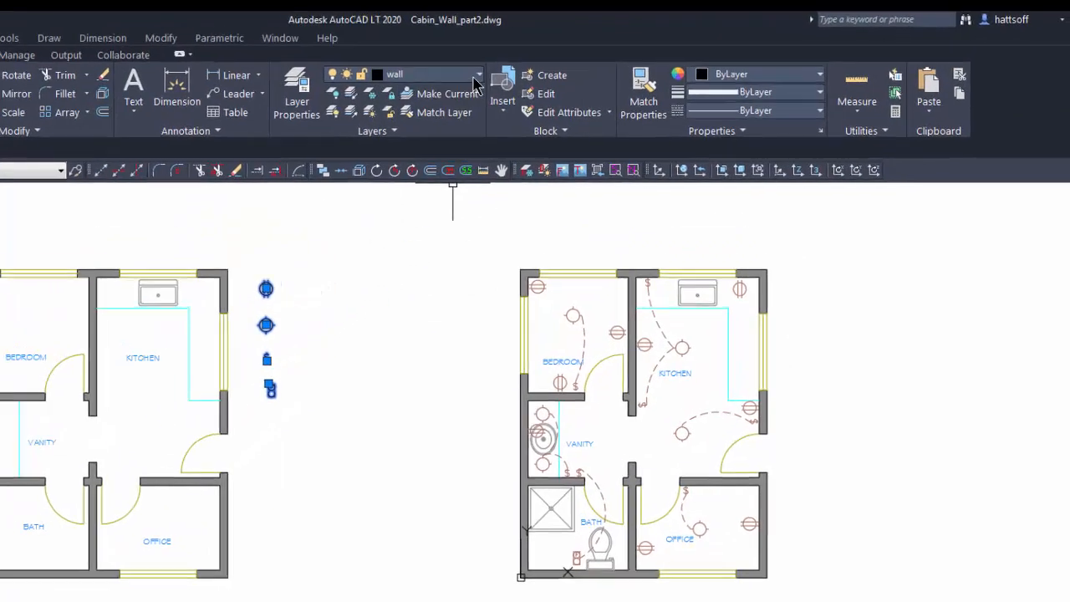
click(434, 99)
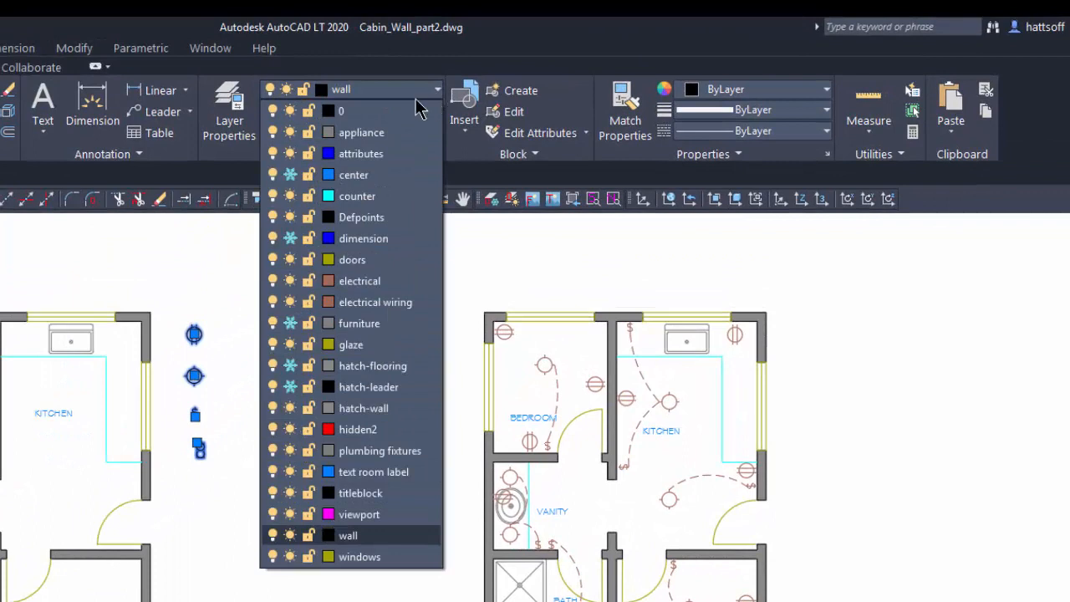
click(362, 279)
key(Escape)
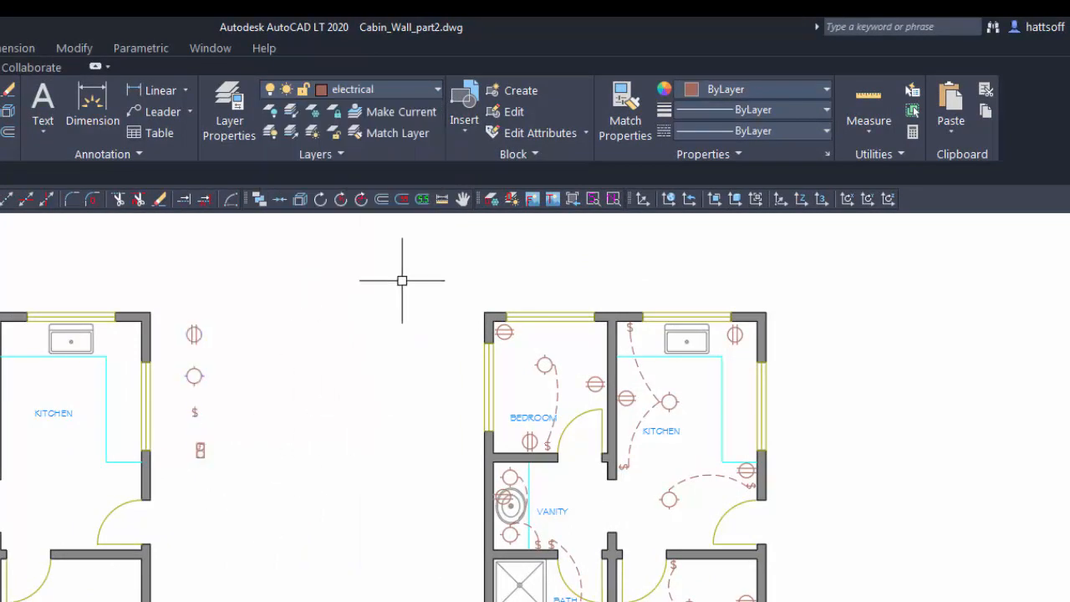
click(438, 94)
click(365, 285)
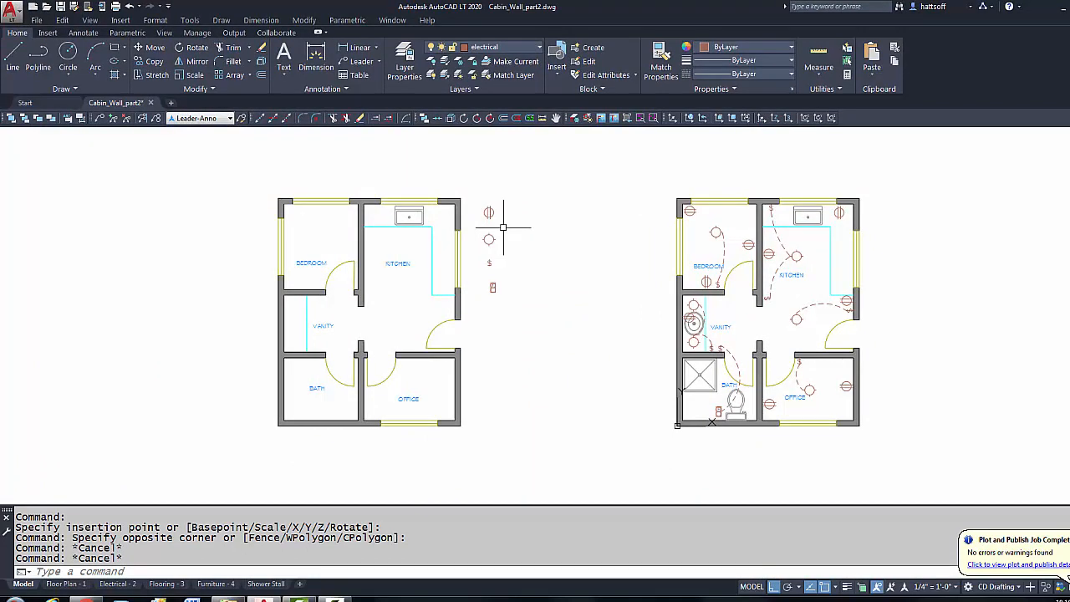
With ortho off, move the outlet symbol into the left plan's bedroom, just above its lower wall beside the door
click(490, 214)
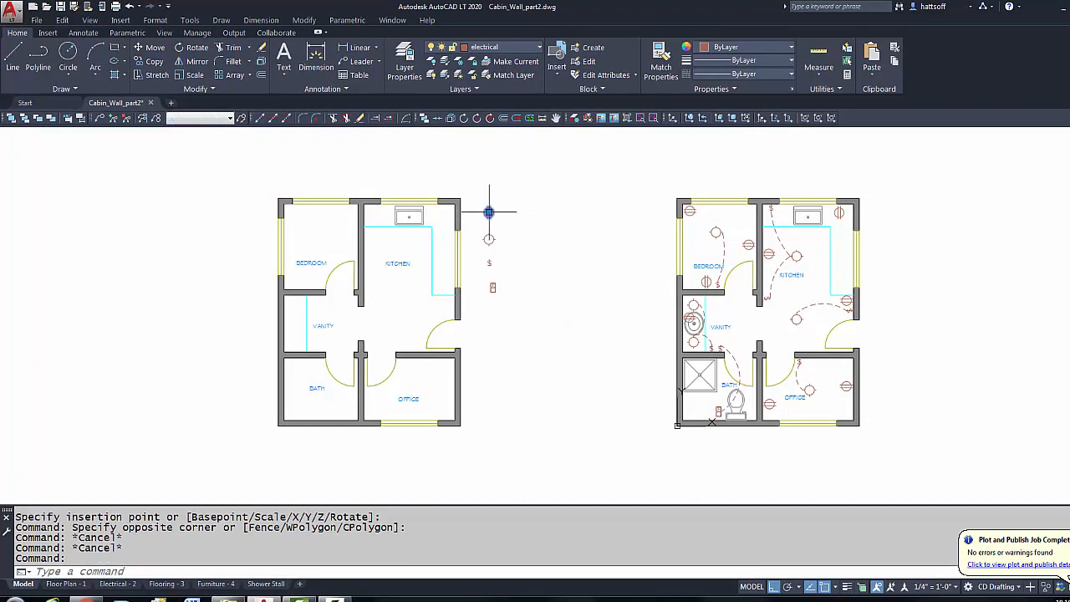
click(490, 213)
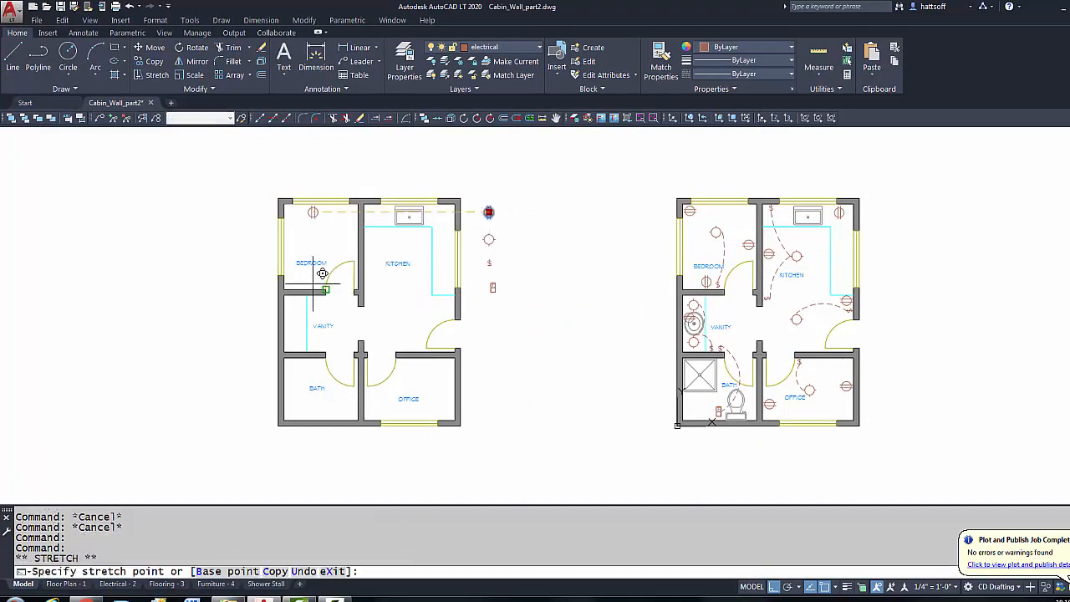
key(F8)
scroll(314, 293, up, 4)
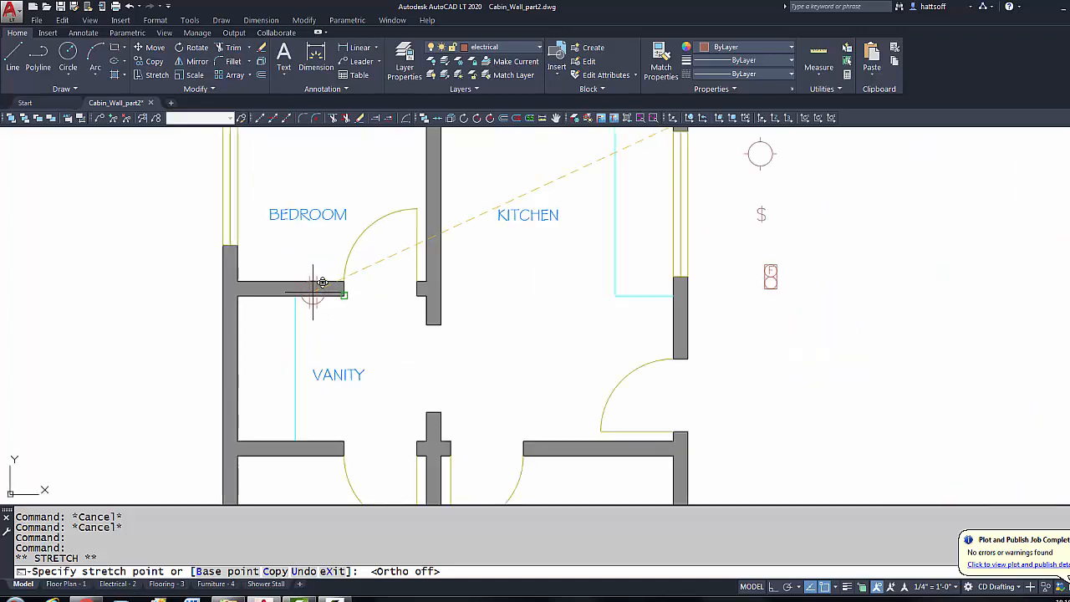
click(316, 252)
key(Escape)
scroll(378, 265, down, 2)
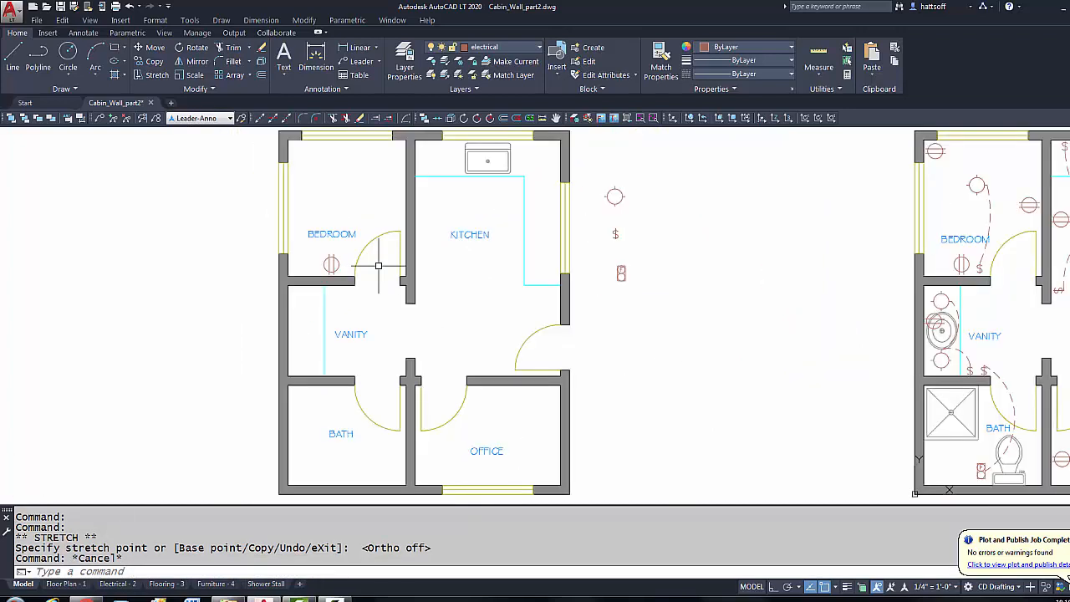
Move the light symbol to the middle of the left plan's bedroom, above the room label
middle_drag(378, 265, 292, 299)
scroll(382, 286, down, 2)
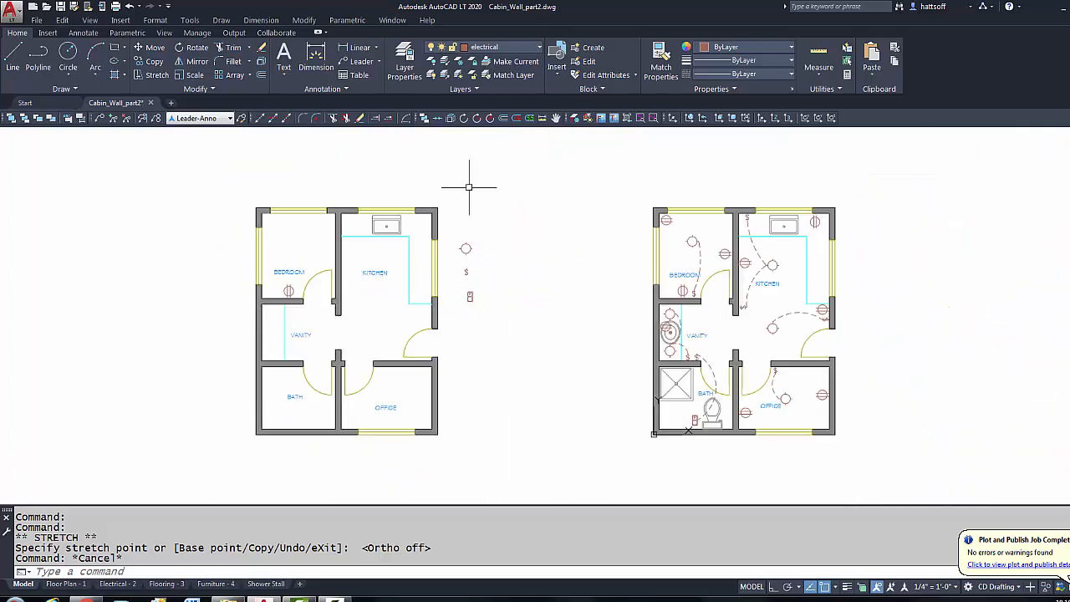
click(466, 249)
click(466, 248)
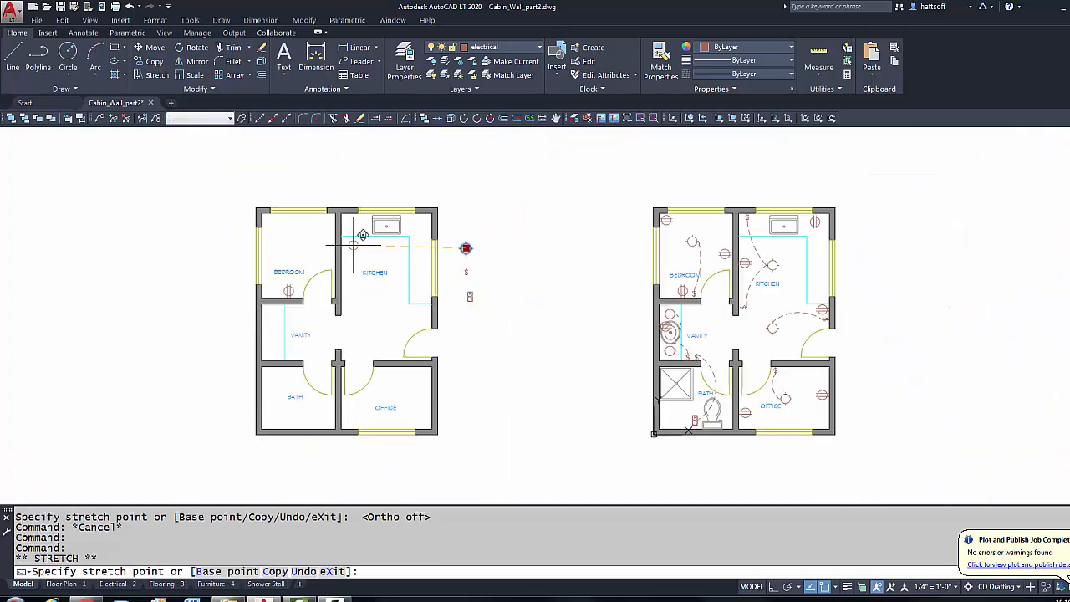
click(296, 252)
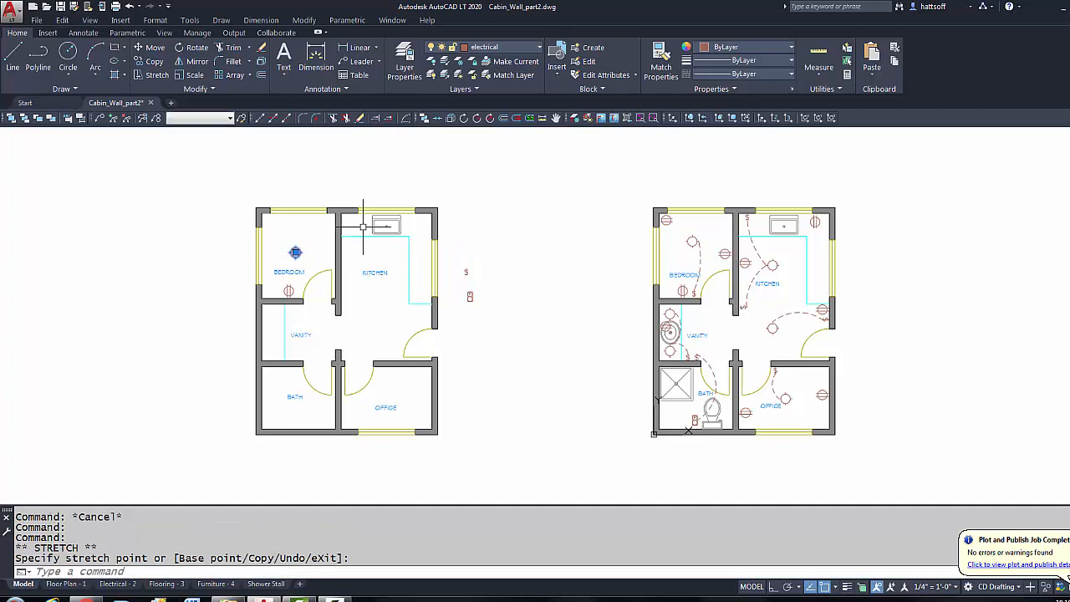
Make electrical wiring the current layer
key(Escape)
middle_drag(261, 301, 301, 296)
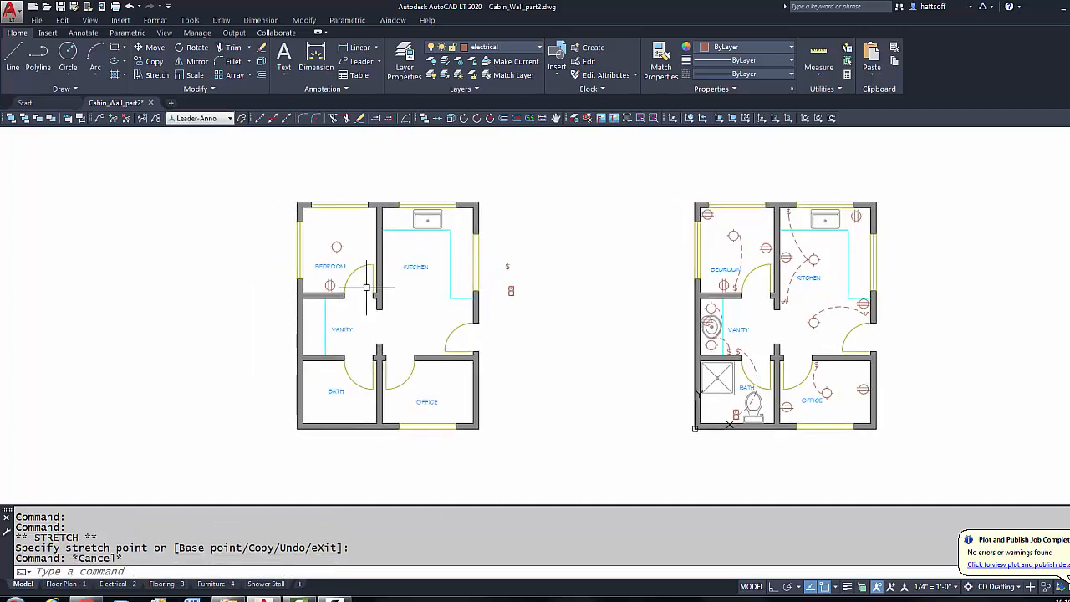
middle_drag(512, 330, 470, 333)
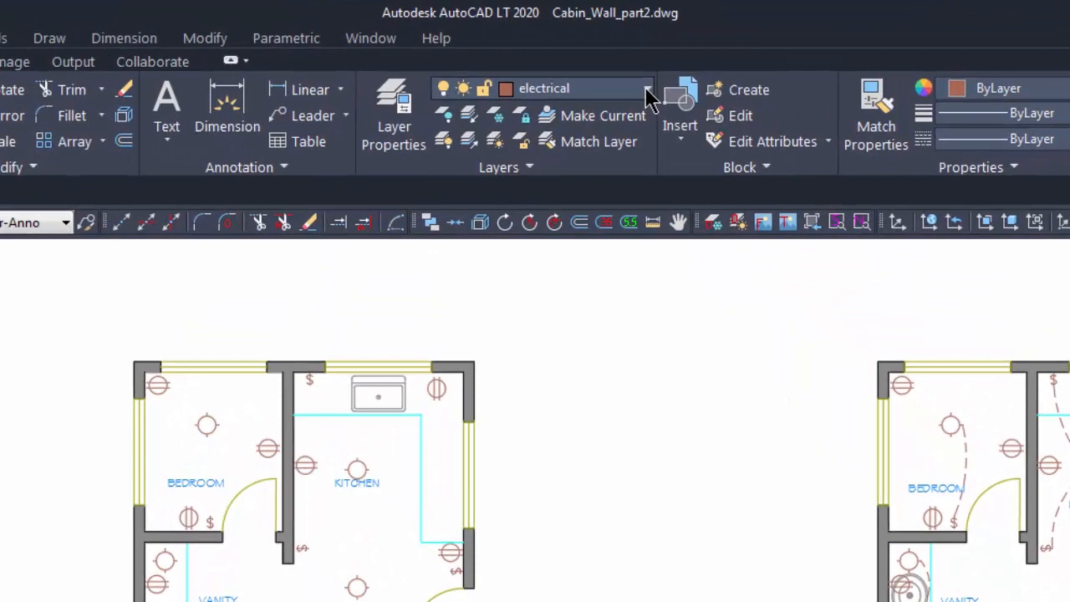
click(649, 90)
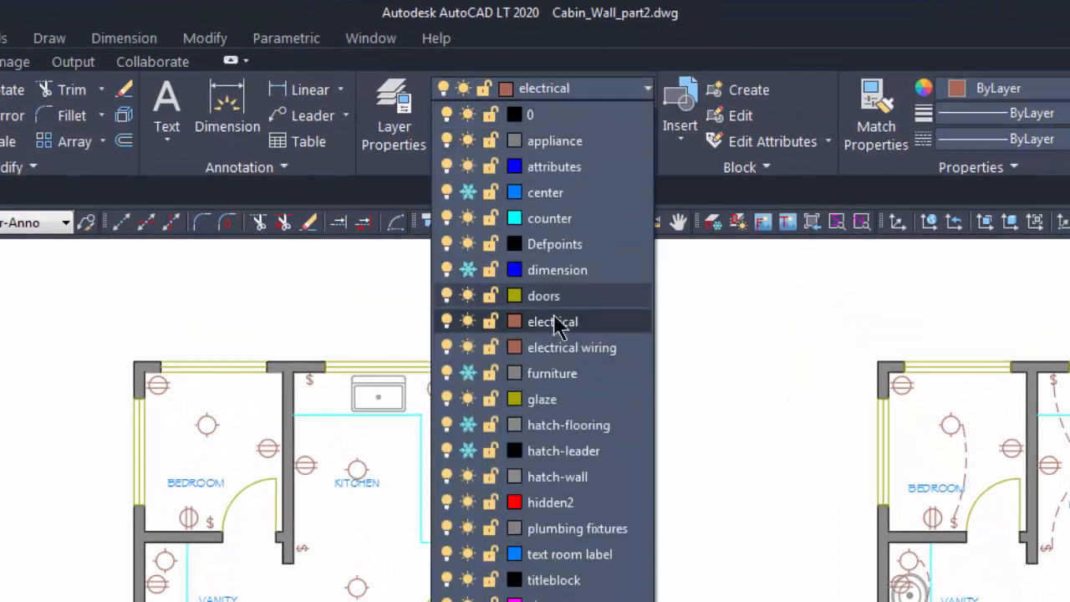
click(497, 346)
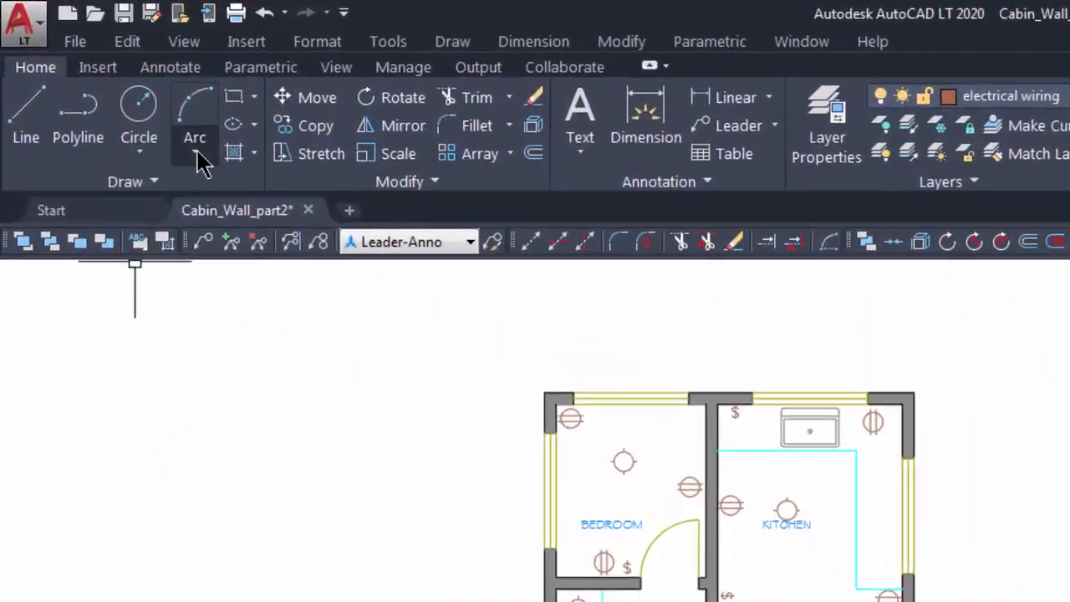
Draw a three-point arc in the left plan's office from the switch by the door to the near side of the light, bowed towards the door
click(198, 157)
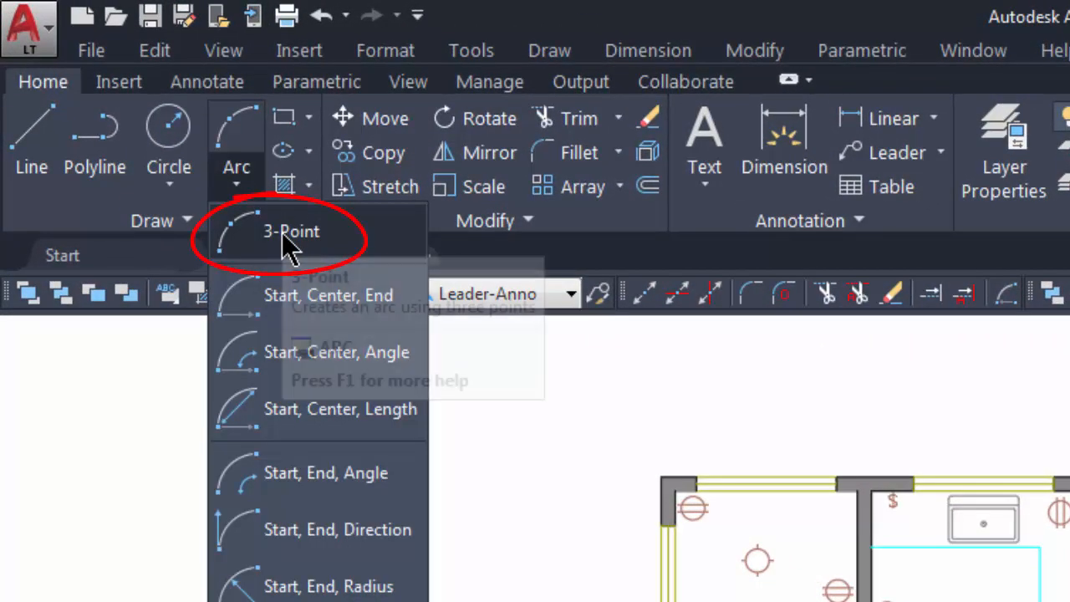
click(285, 240)
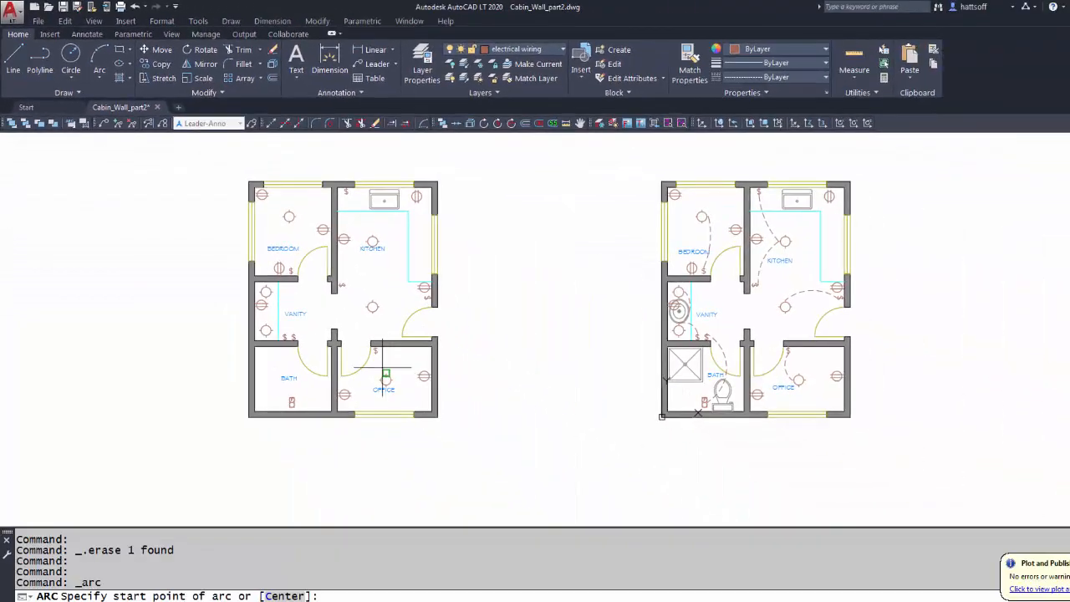
scroll(382, 366, up, 4)
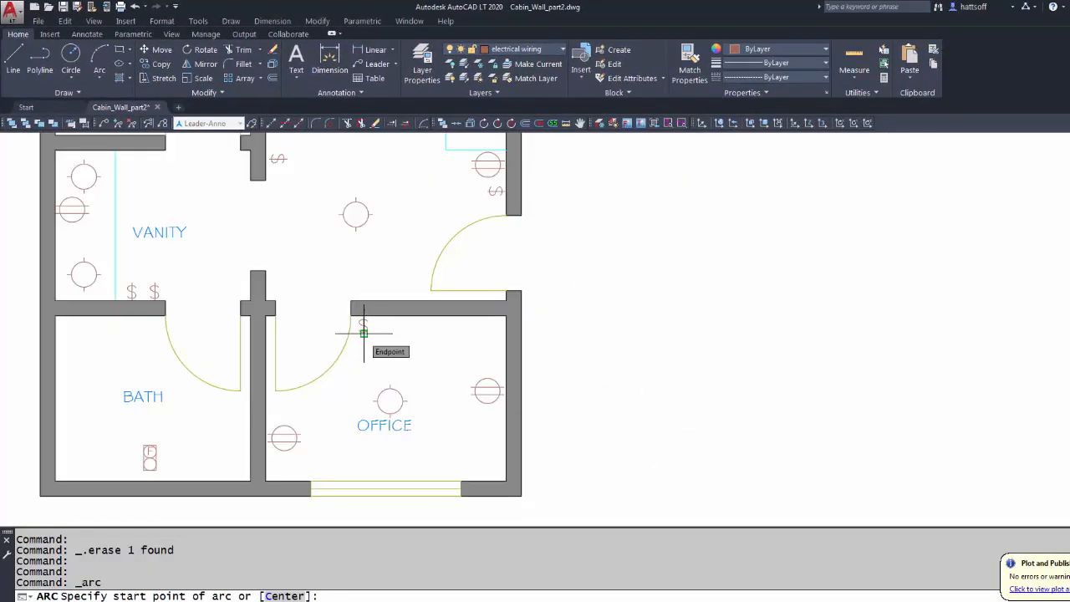
click(364, 333)
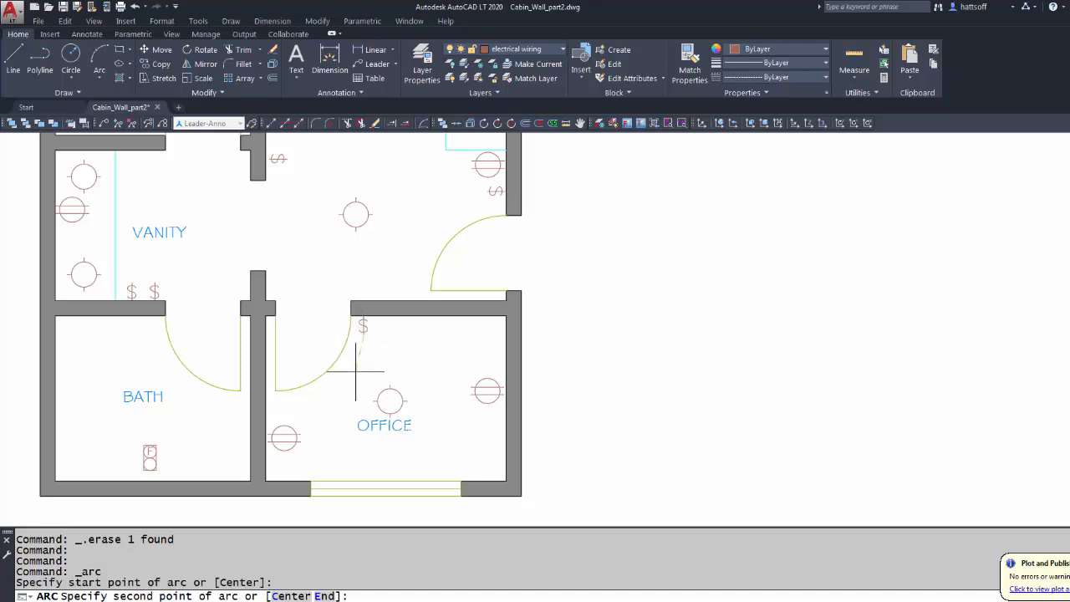
click(356, 371)
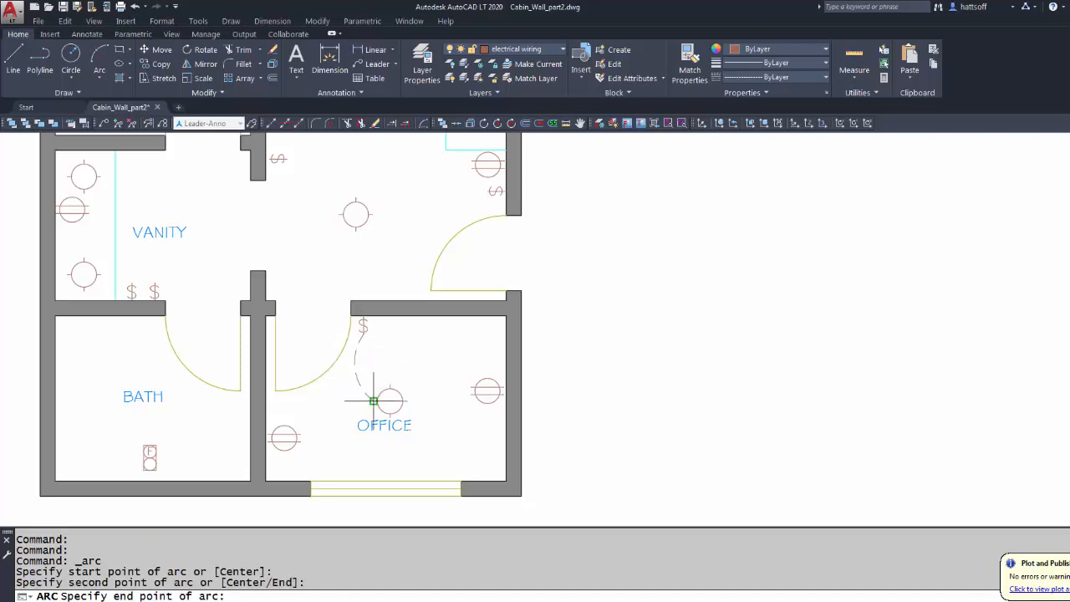
click(373, 401)
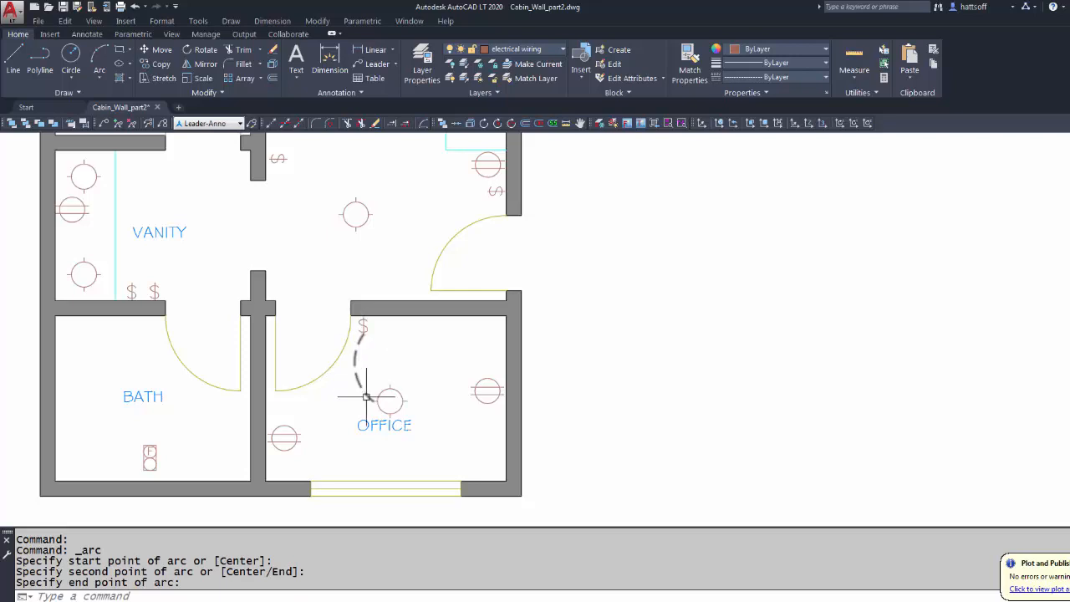
Draw a three-point arc, bowed upwards, from the top of the left plan's lower kitchen light to the switch beside the entry door
scroll(366, 397, down, 5)
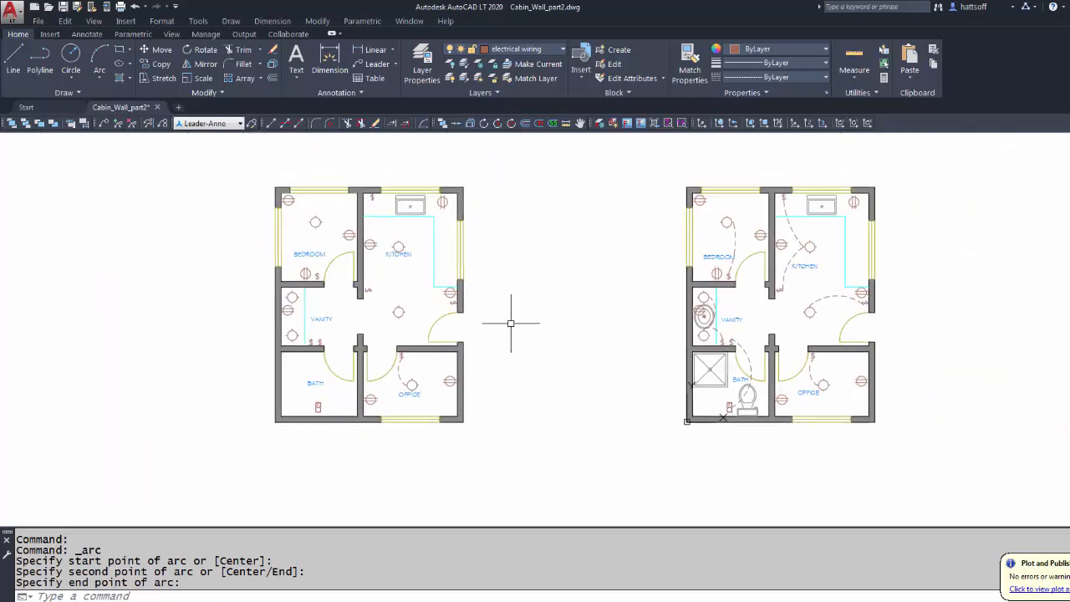
click(99, 58)
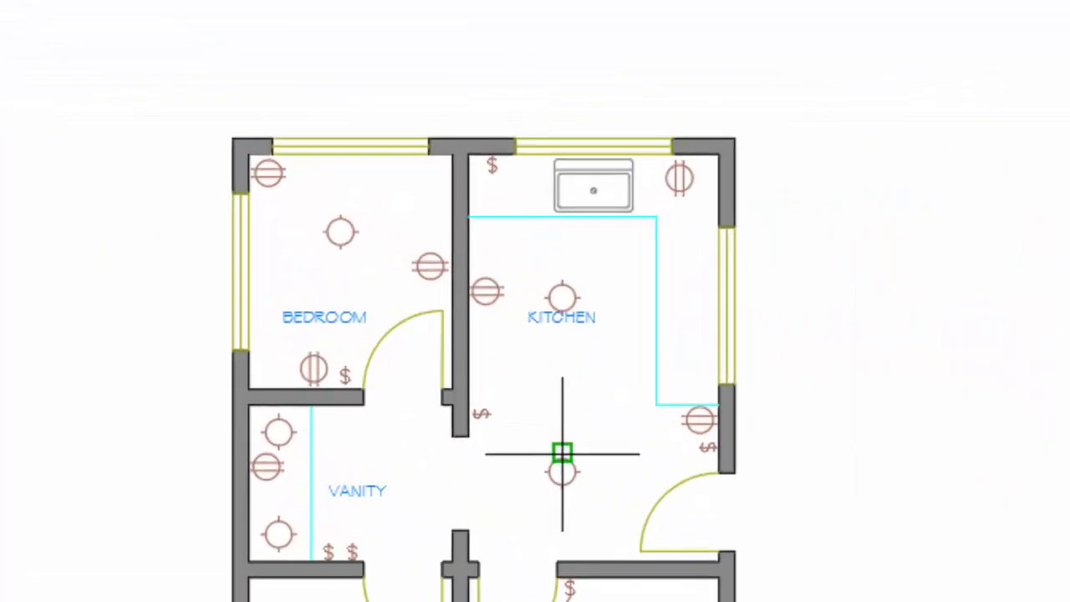
click(562, 453)
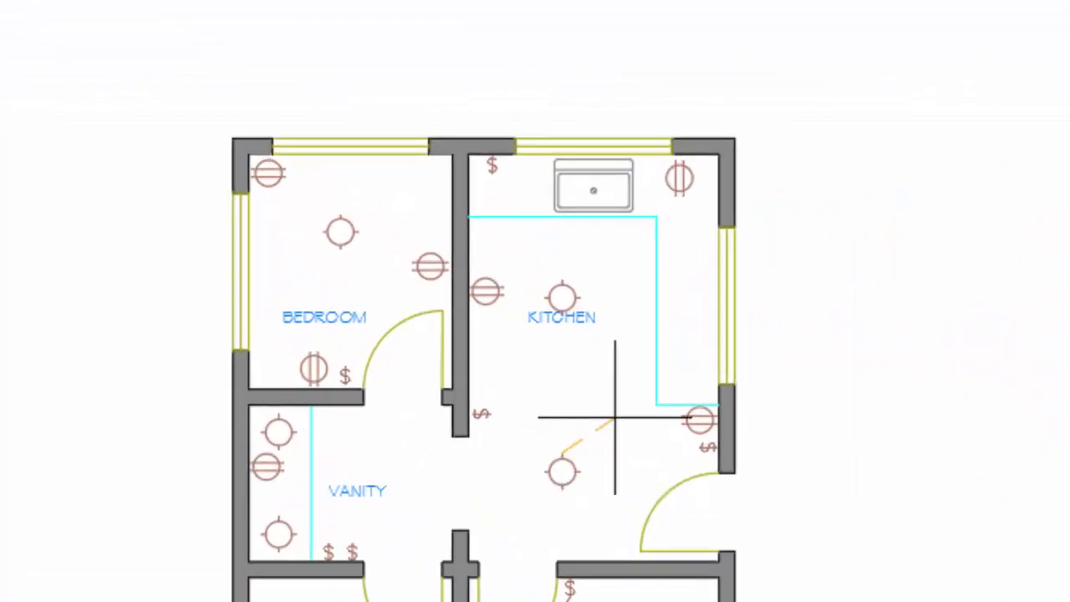
click(650, 418)
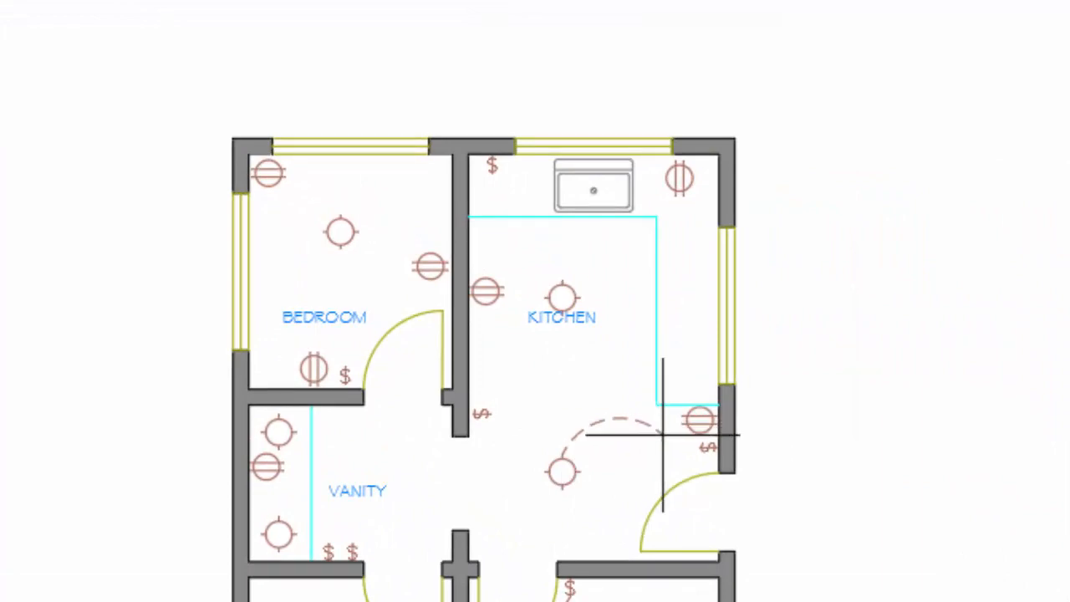
click(700, 448)
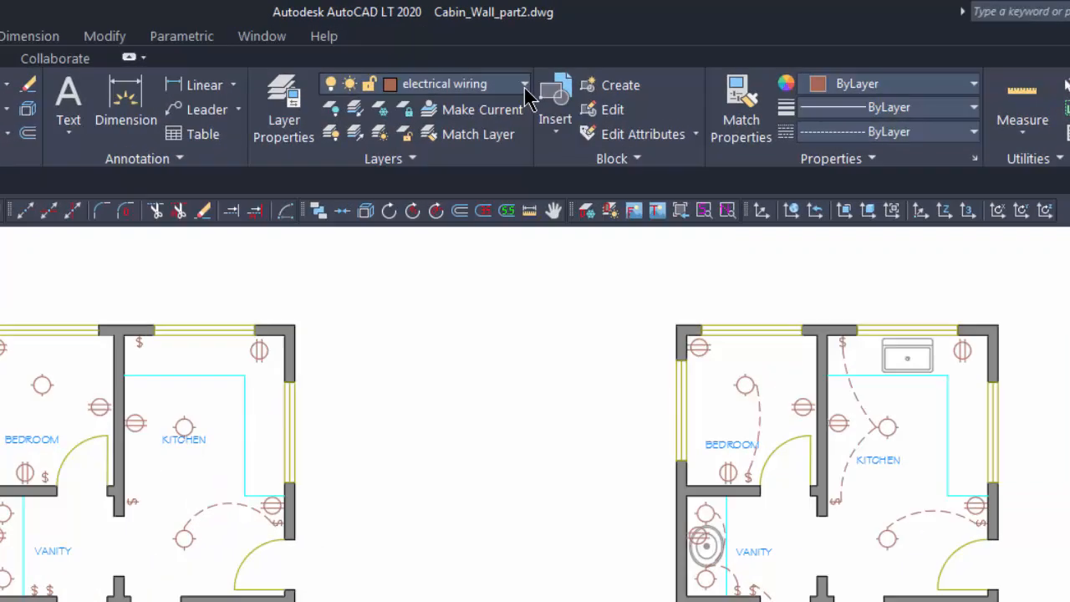
Make plumbing fixtures the current layer and insert the single sink block outside the left plan's kitchen window wall
click(525, 87)
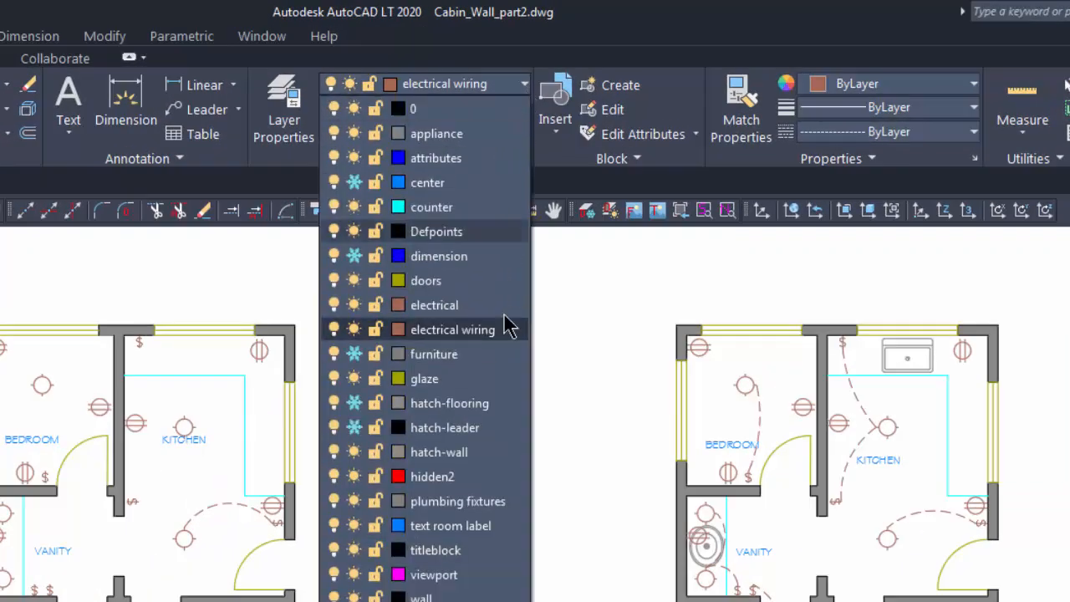
click(472, 502)
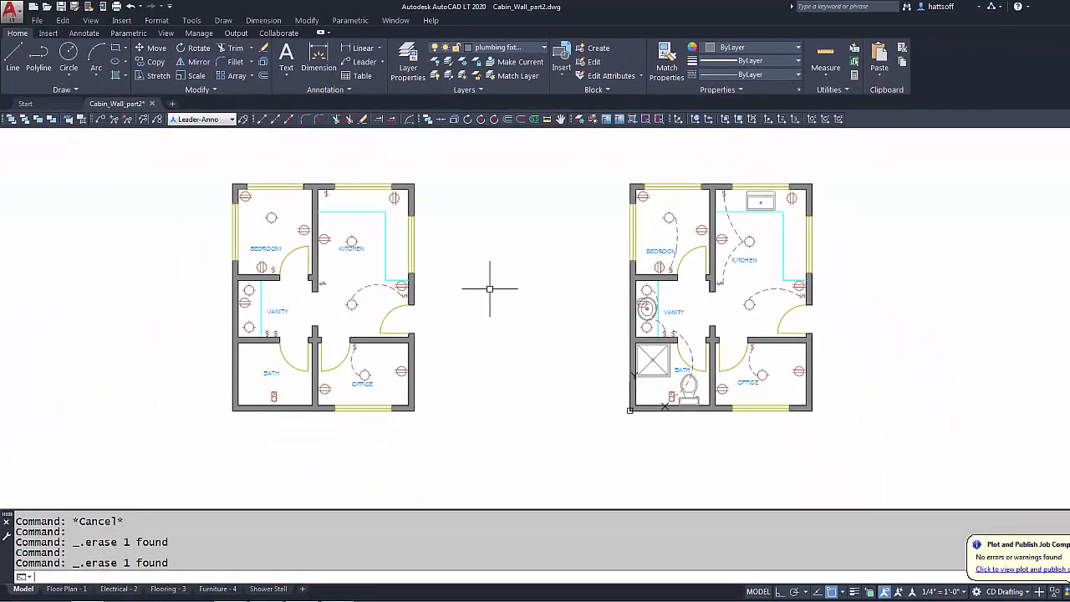
key(Return)
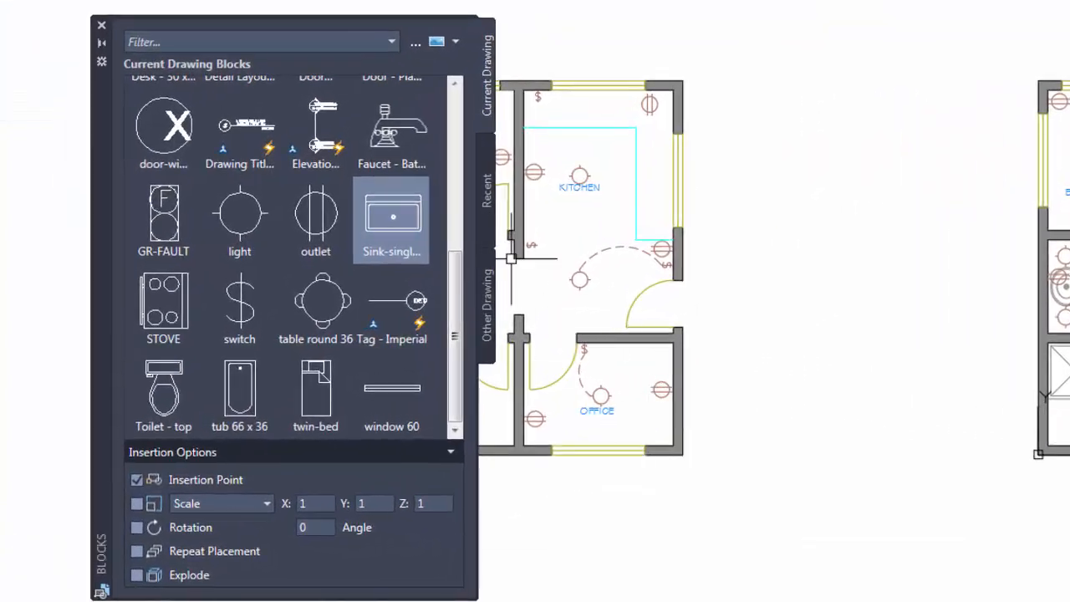
mouse_move(460, 277)
mouse_down()
mouse_move(456, 260)
mouse_move(456, 279)
mouse_up()
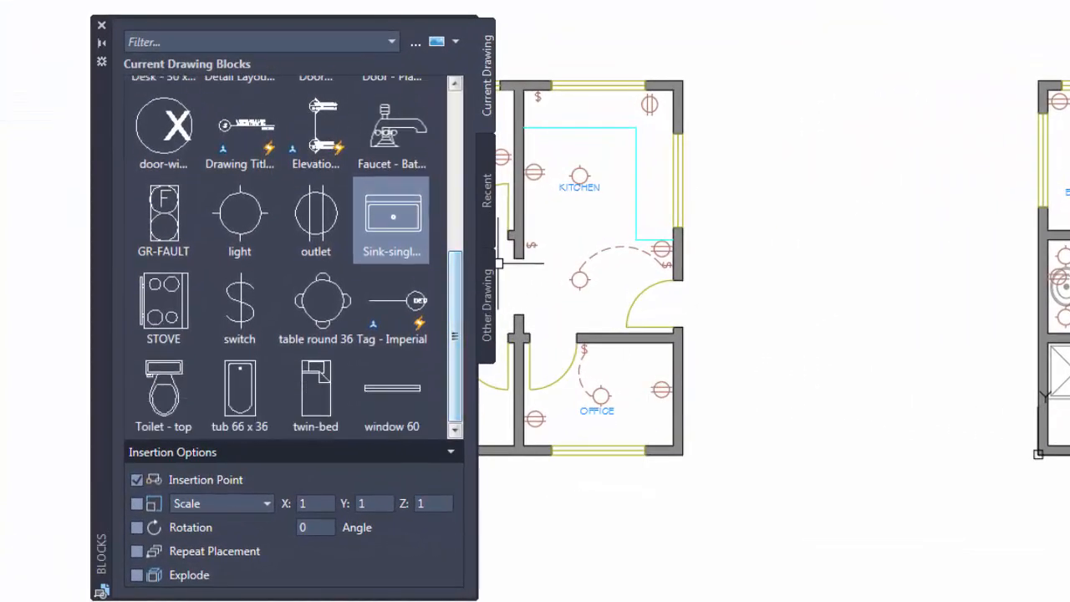
click(382, 221)
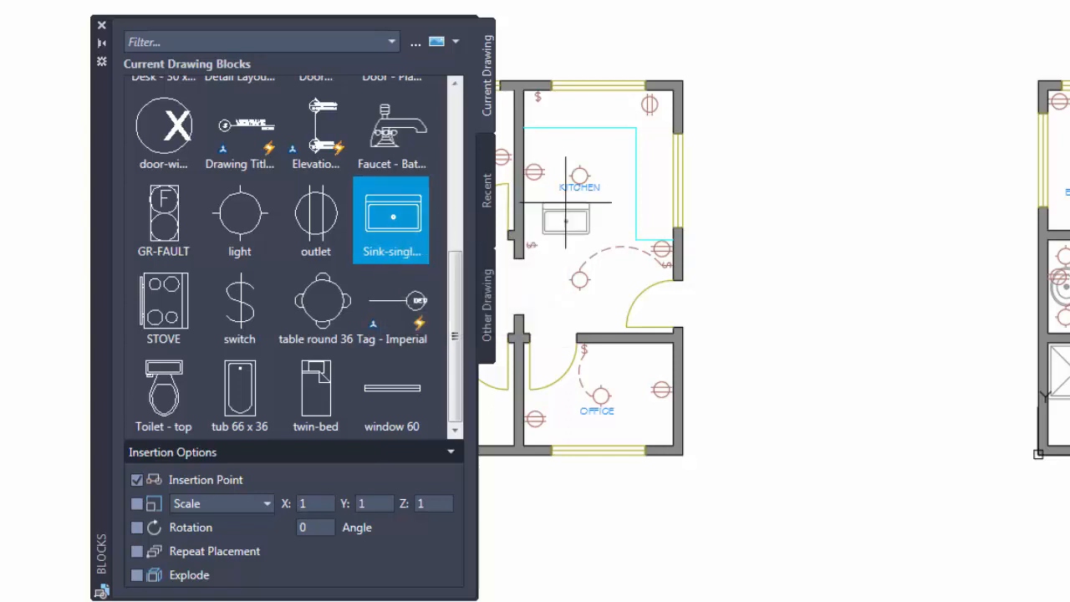
click(752, 150)
Insert the Toilet - top block below the sink, outside the left plan, and close the blocks palette
mouse_move(459, 280)
mouse_down()
mouse_move(460, 240)
mouse_move(460, 301)
mouse_up()
click(168, 397)
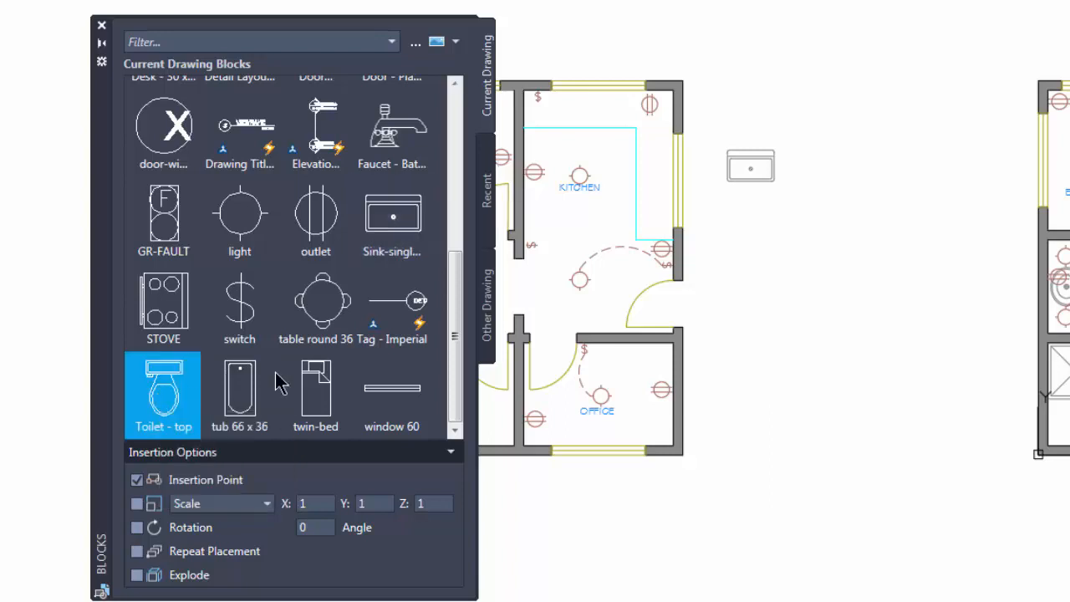
click(752, 270)
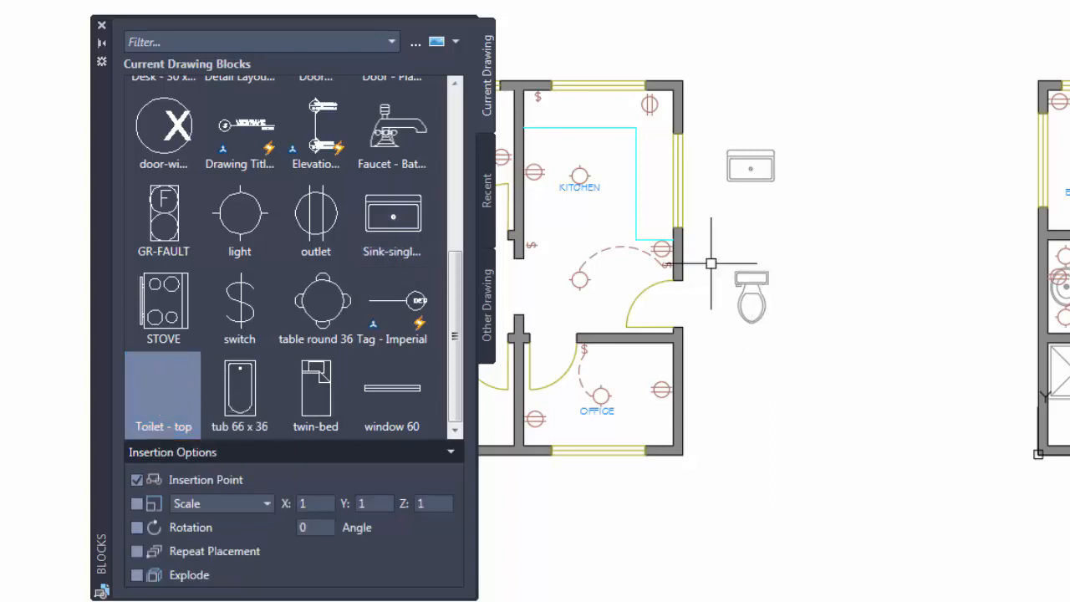
mouse_move(452, 269)
mouse_down()
mouse_move(457, 102)
mouse_move(454, 311)
mouse_up()
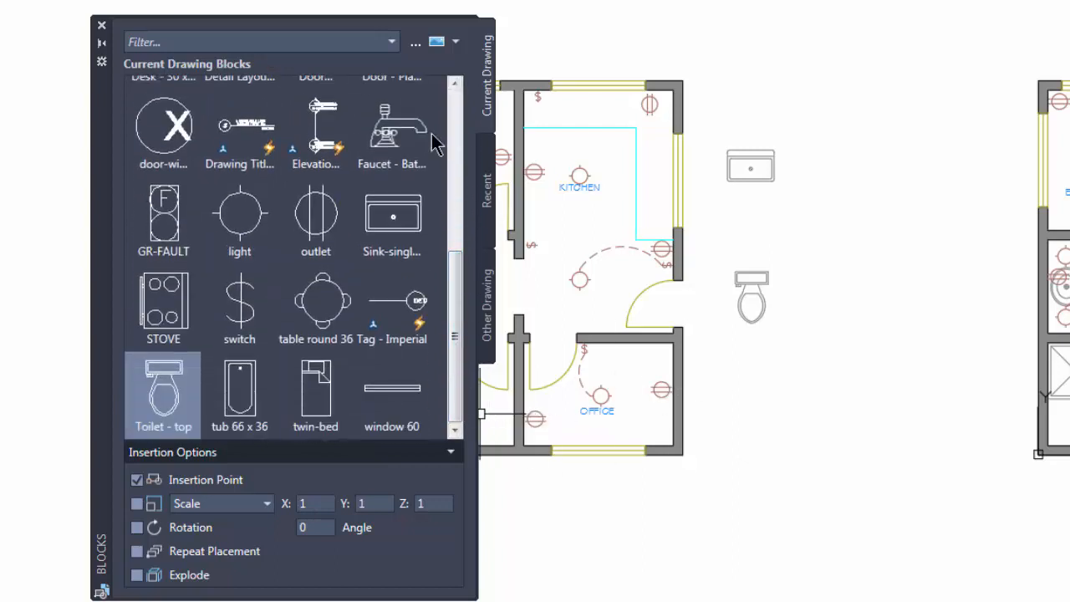
click(101, 26)
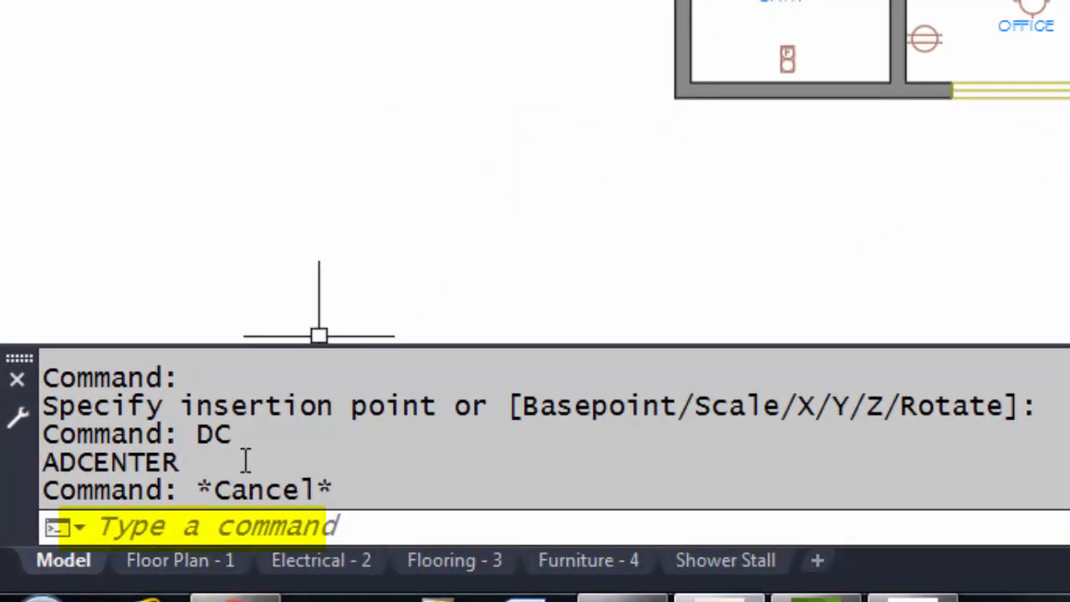
Open DesignCenter with the DC (ADCENTER) command
click(187, 526)
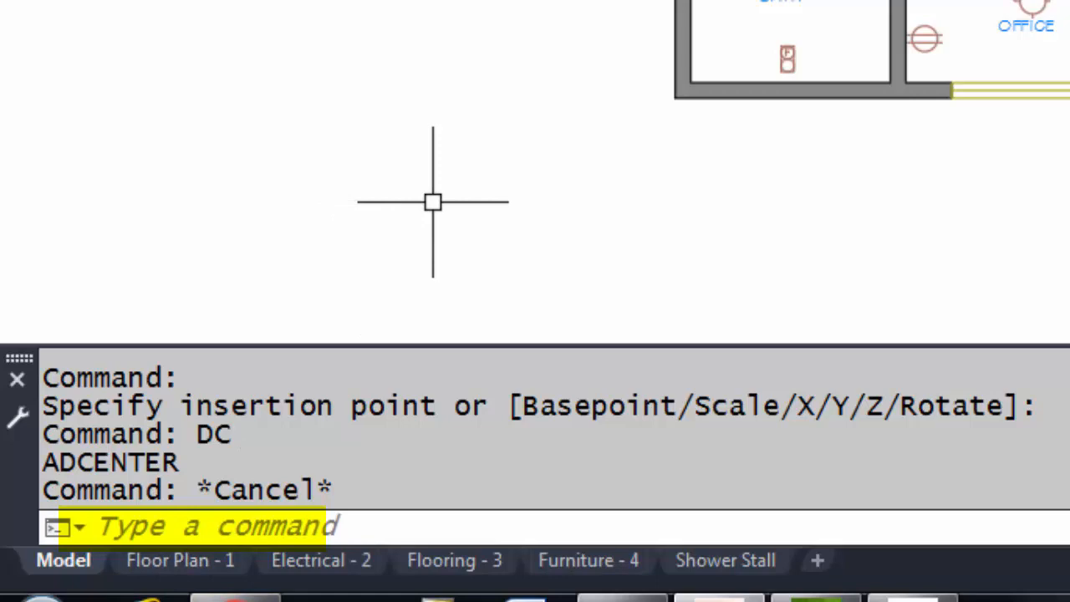
text(dcv)
key(BackSpace)
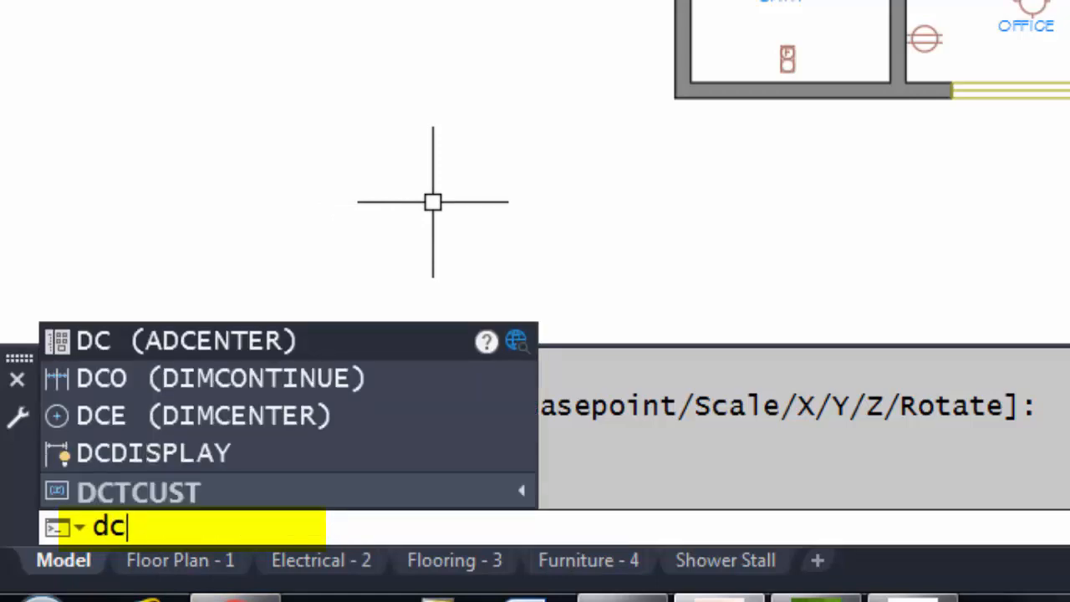
key(Return)
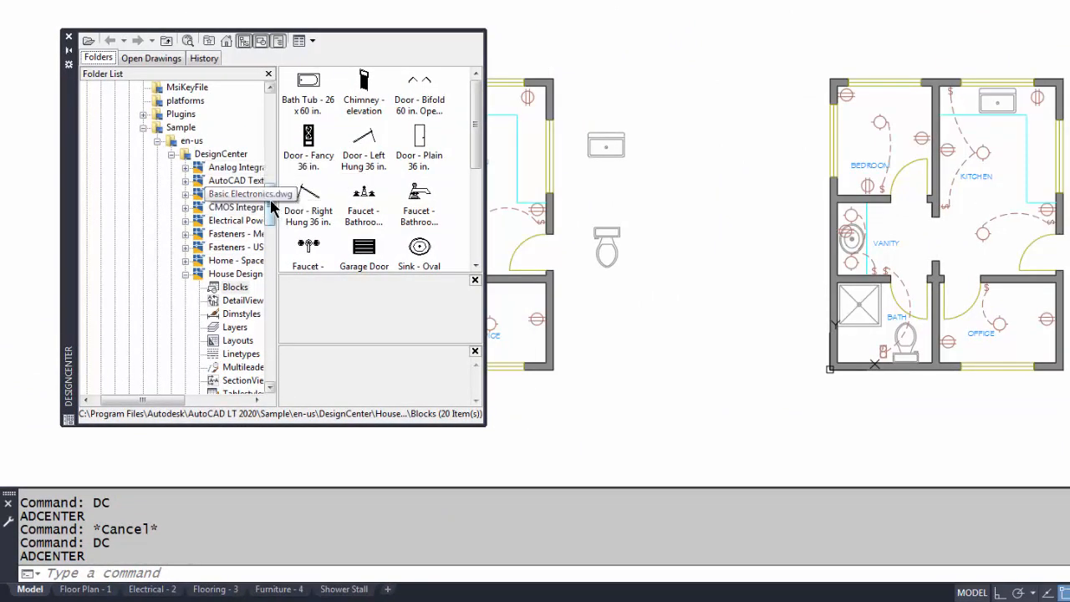
Return DesignCenter to its home folder and expand AutoCAD LT 2020's Sample, en-us and DesignCenter folders in the folder list
drag(269, 207, 270, 134)
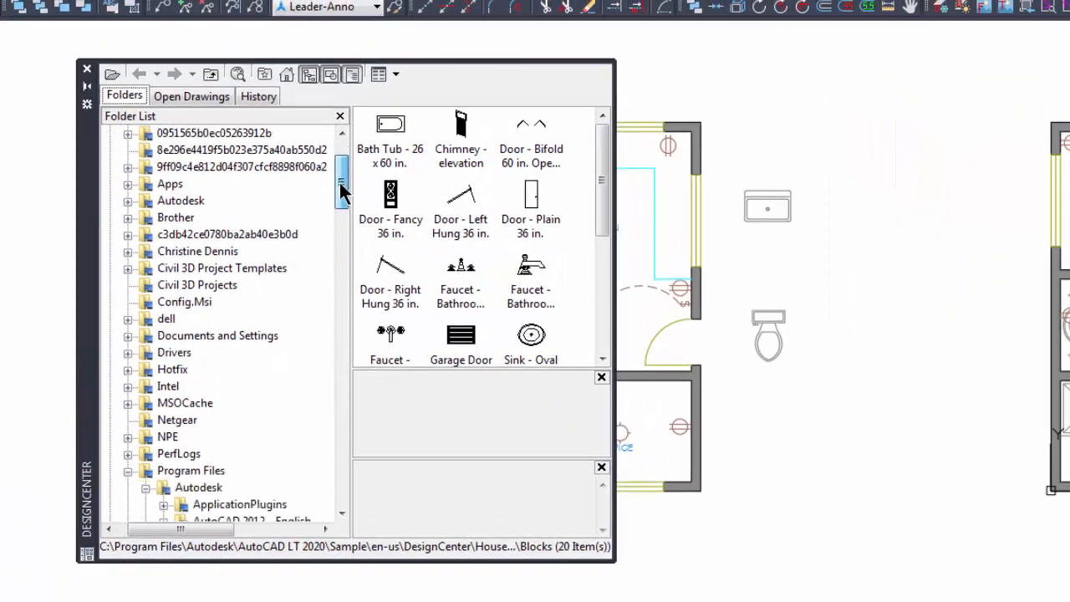
drag(341, 191, 343, 234)
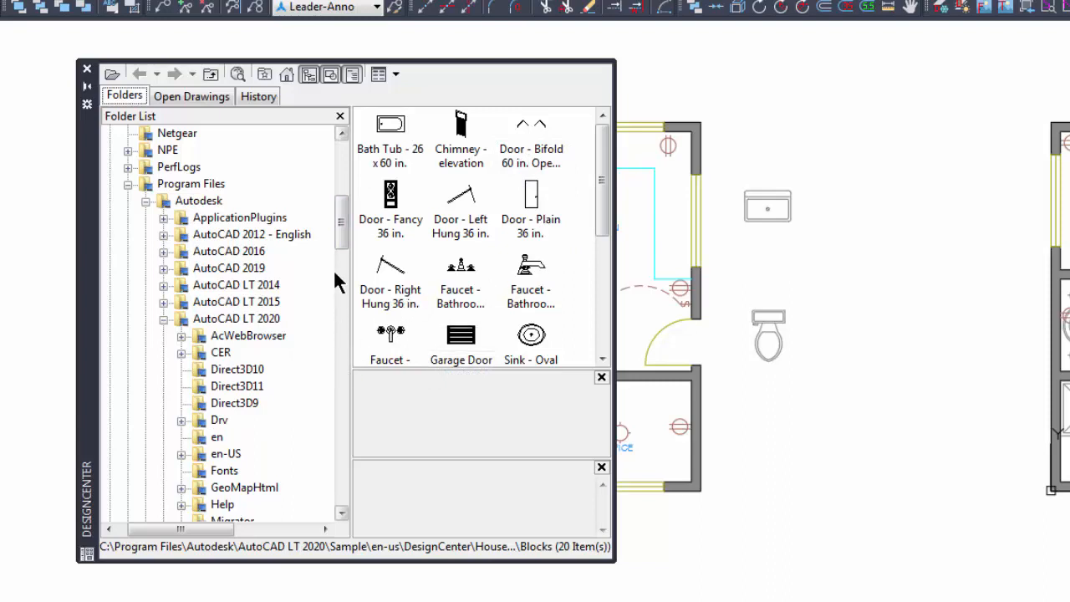
drag(340, 237, 345, 184)
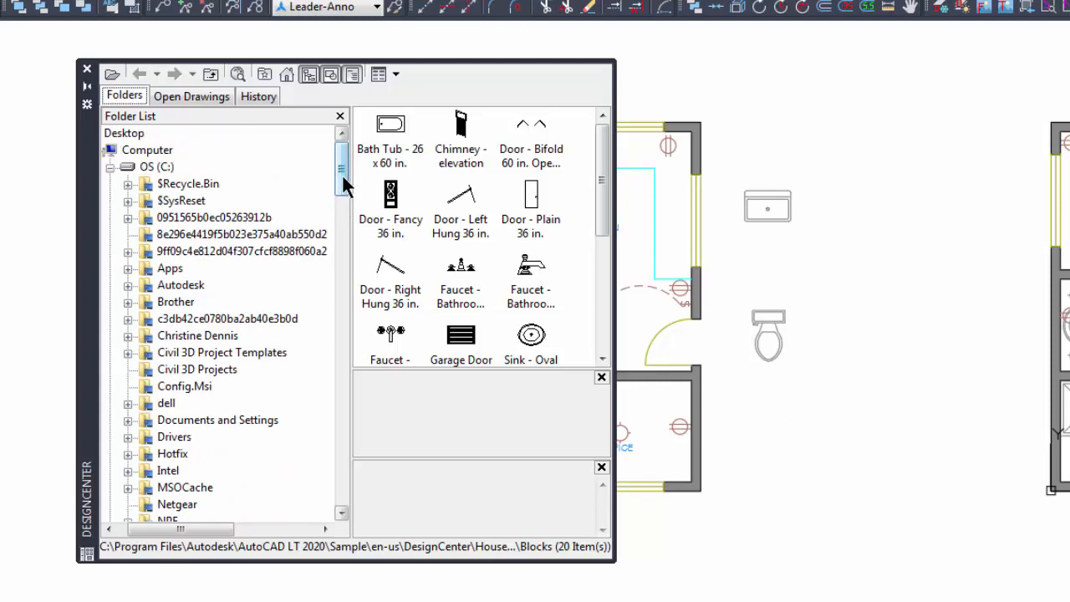
mouse_move(342, 175)
mouse_down()
mouse_move(344, 186)
mouse_move(342, 168)
mouse_up()
click(286, 77)
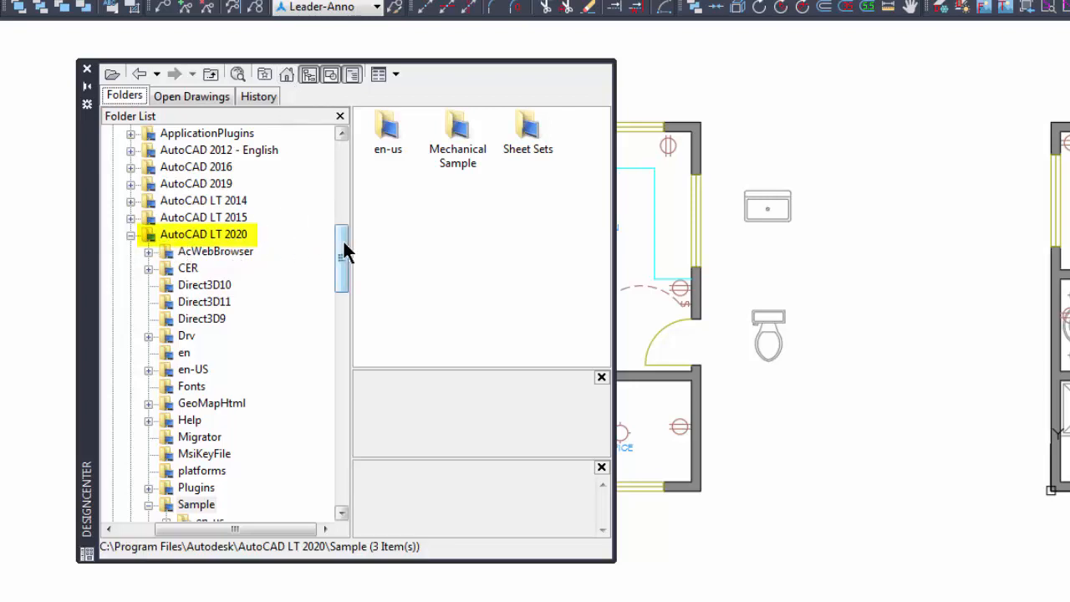
scroll(343, 239, down, 3)
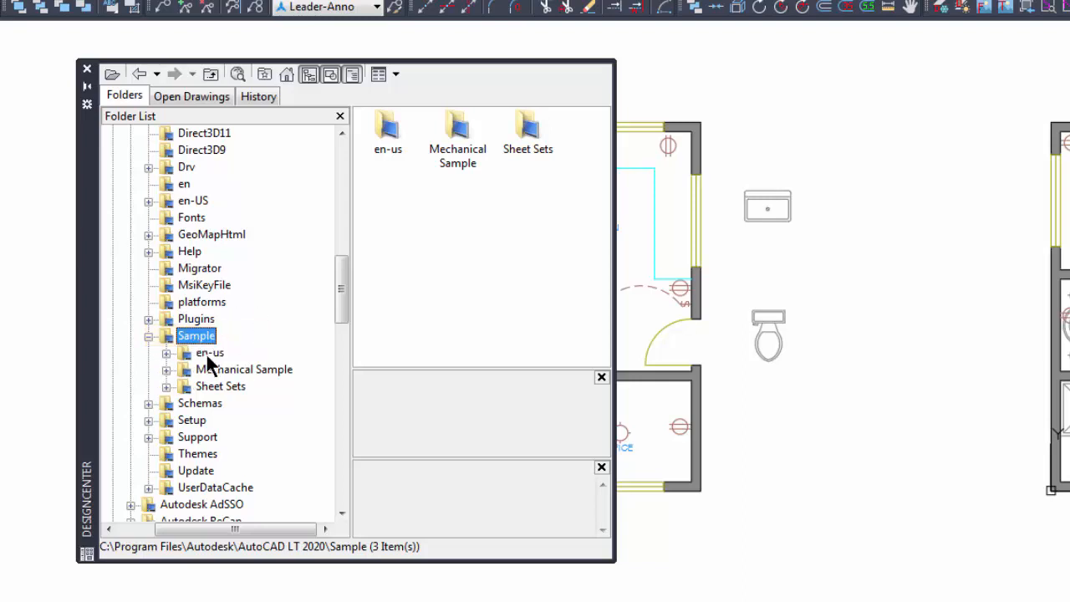
click(166, 352)
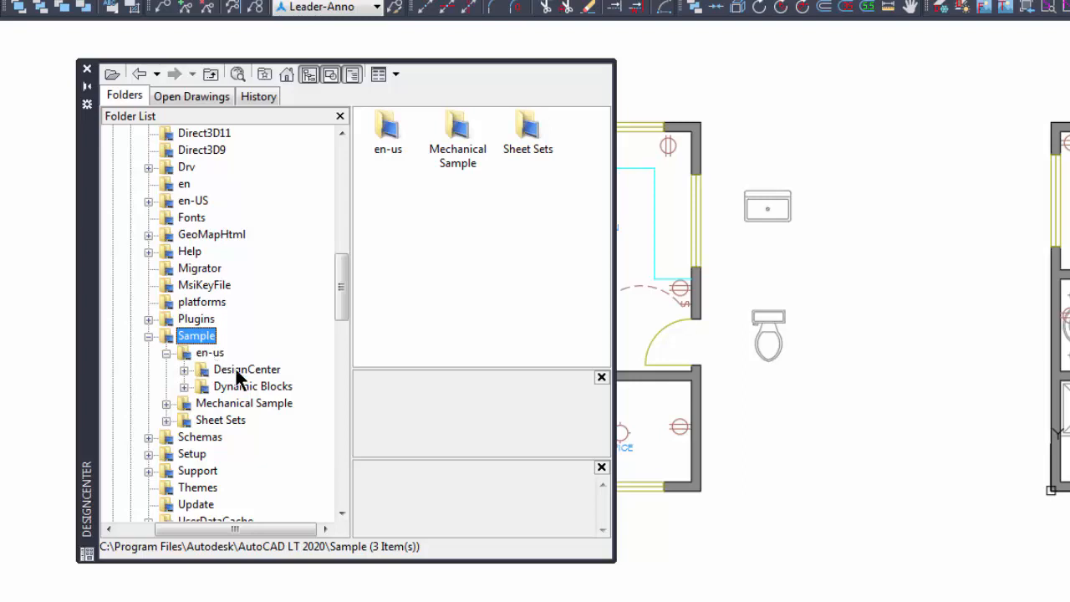
click(183, 370)
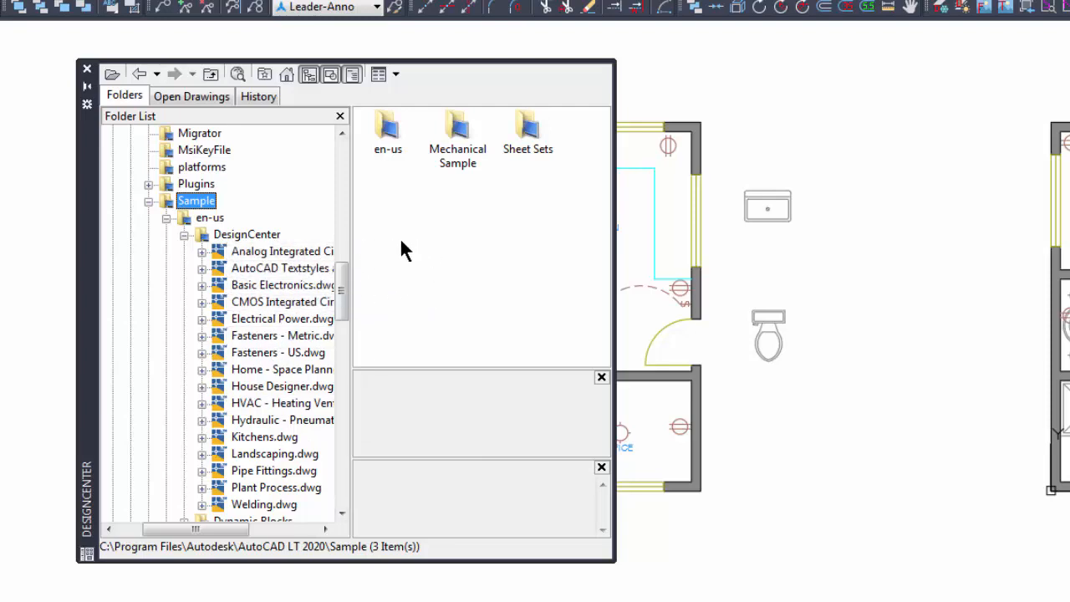
Toggle the display of DesignCenter's folder tree
click(309, 76)
click(310, 76)
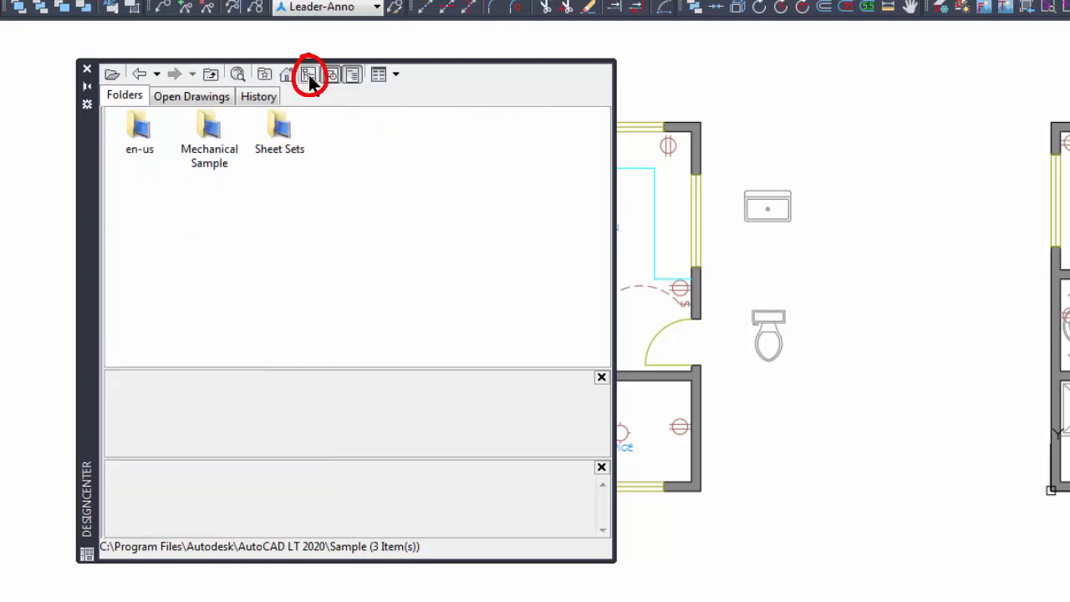
Show DesignCenter's folder tree and browse the blocks of Home - Space Planner.dwg in the DesignCenter sample folder
click(310, 76)
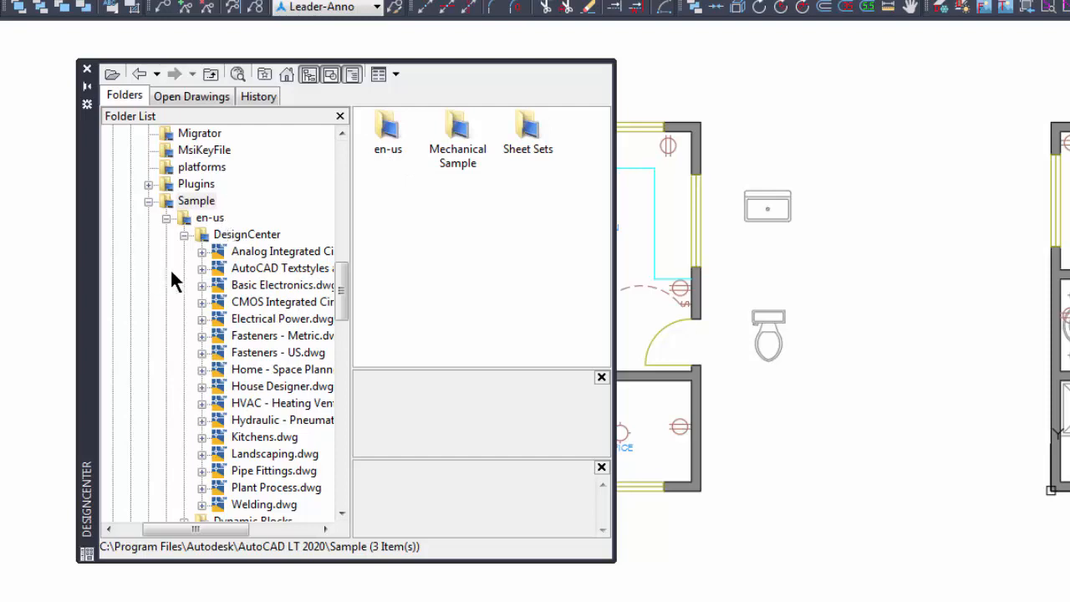
click(219, 236)
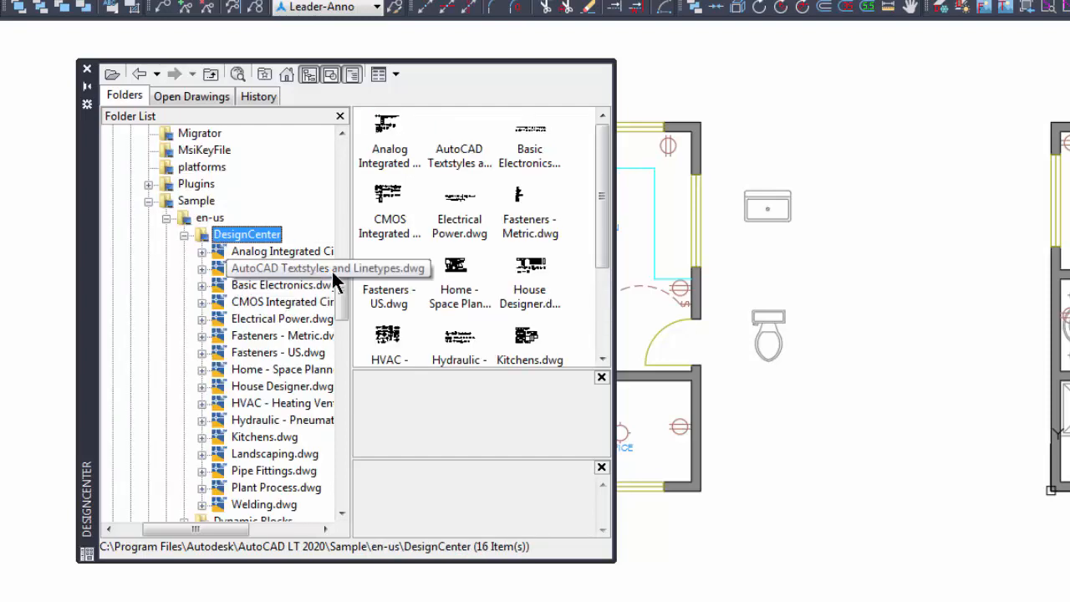
scroll(341, 296, down, 3)
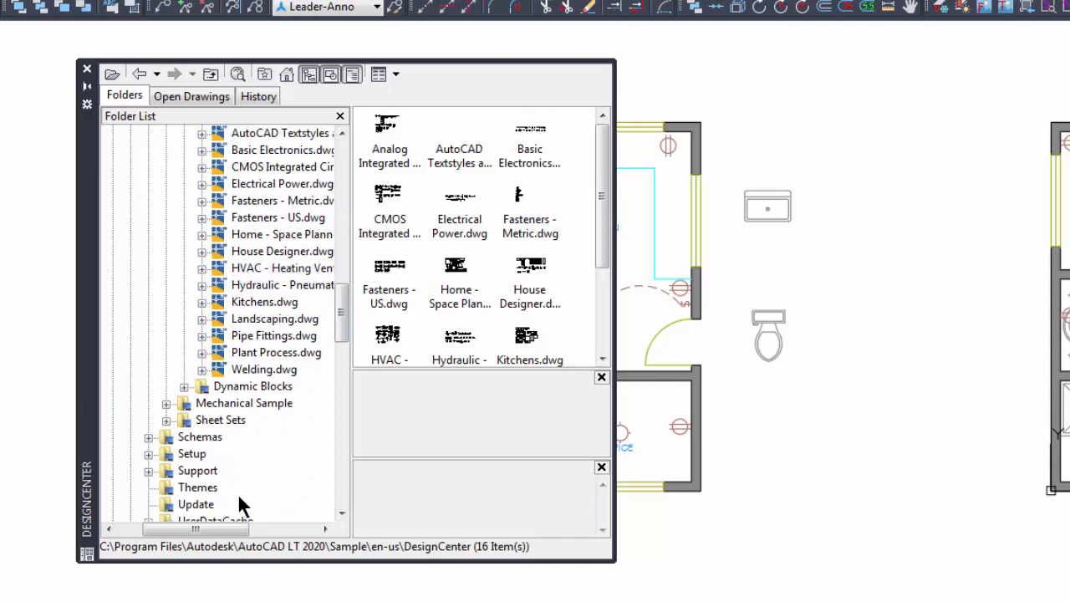
drag(217, 529, 229, 529)
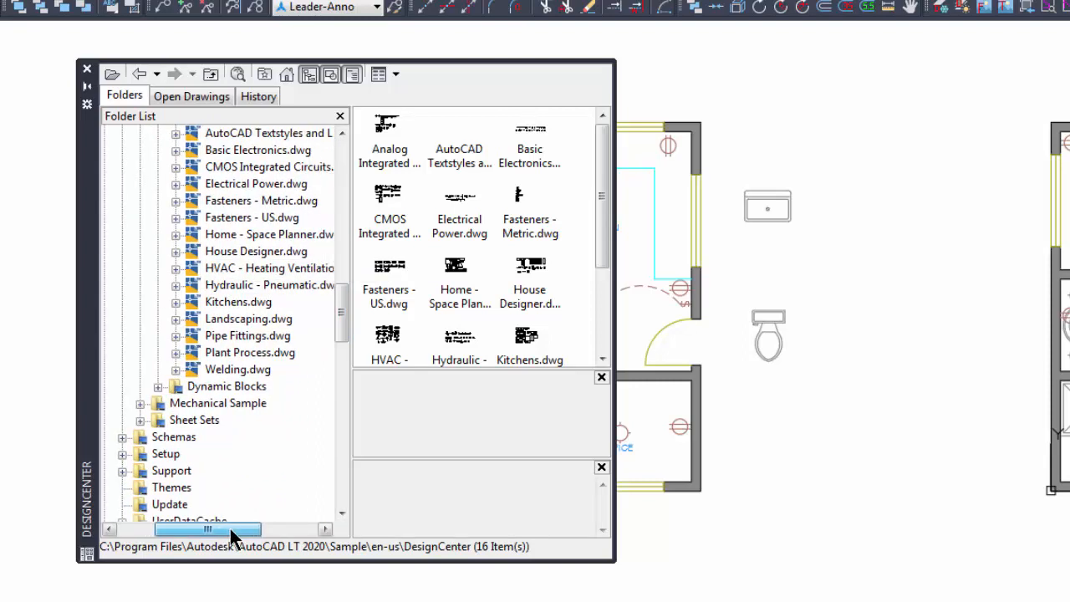
click(176, 233)
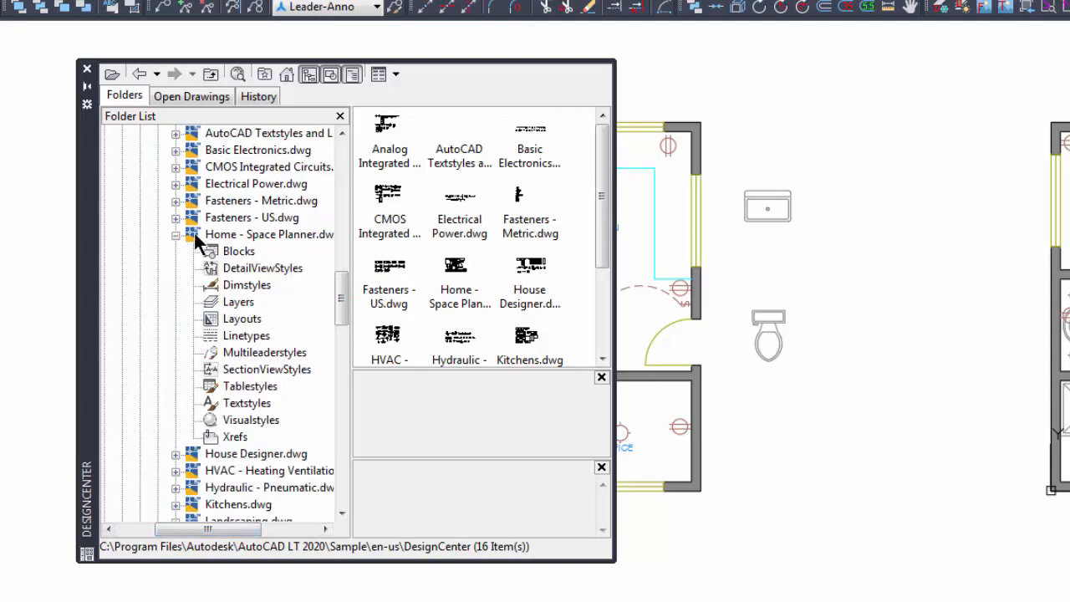
click(236, 252)
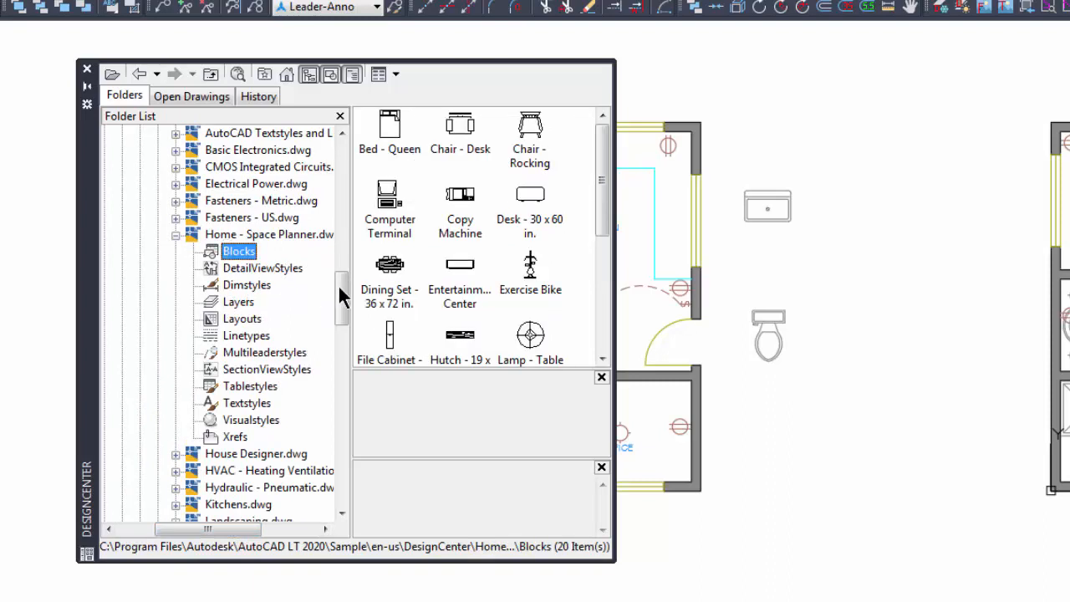
mouse_move(603, 136)
mouse_down()
mouse_move(611, 270)
mouse_move(607, 141)
mouse_up()
click(175, 233)
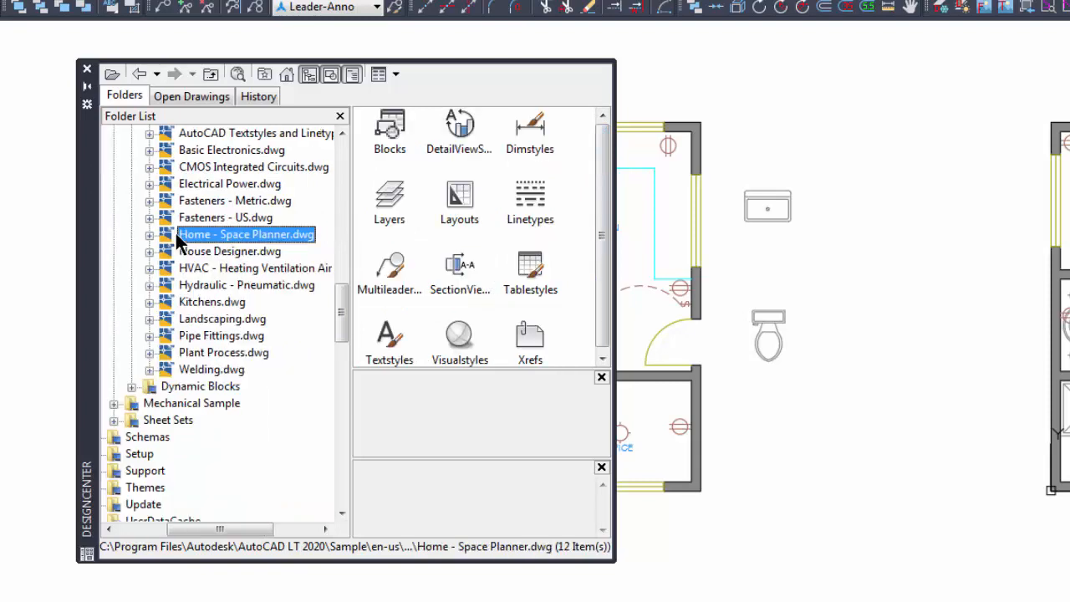
Expand House Designer.dwg in the folder list and display its blocks
click(148, 251)
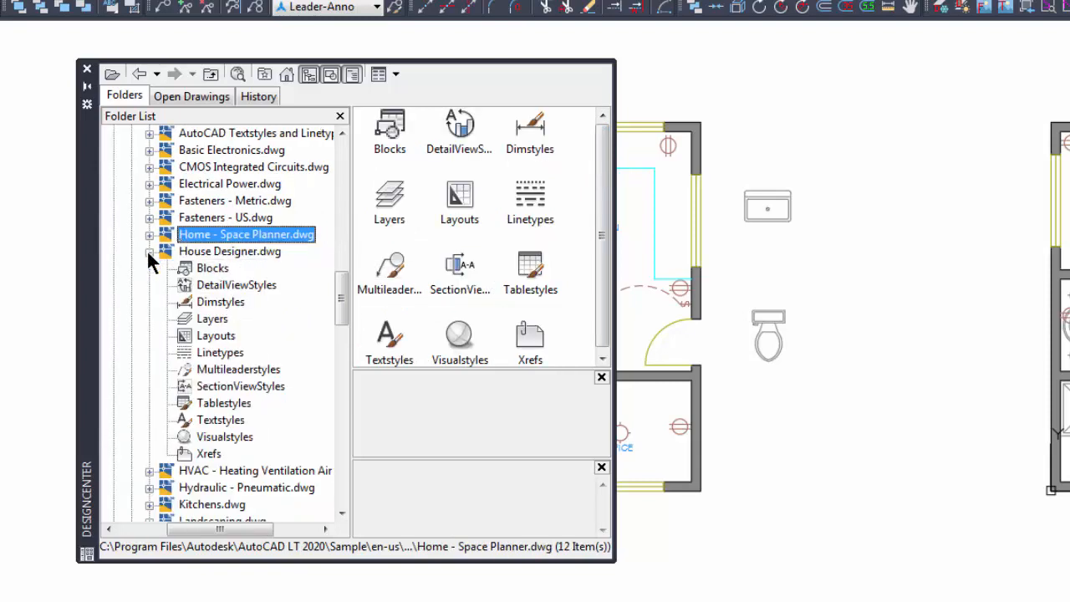
click(199, 252)
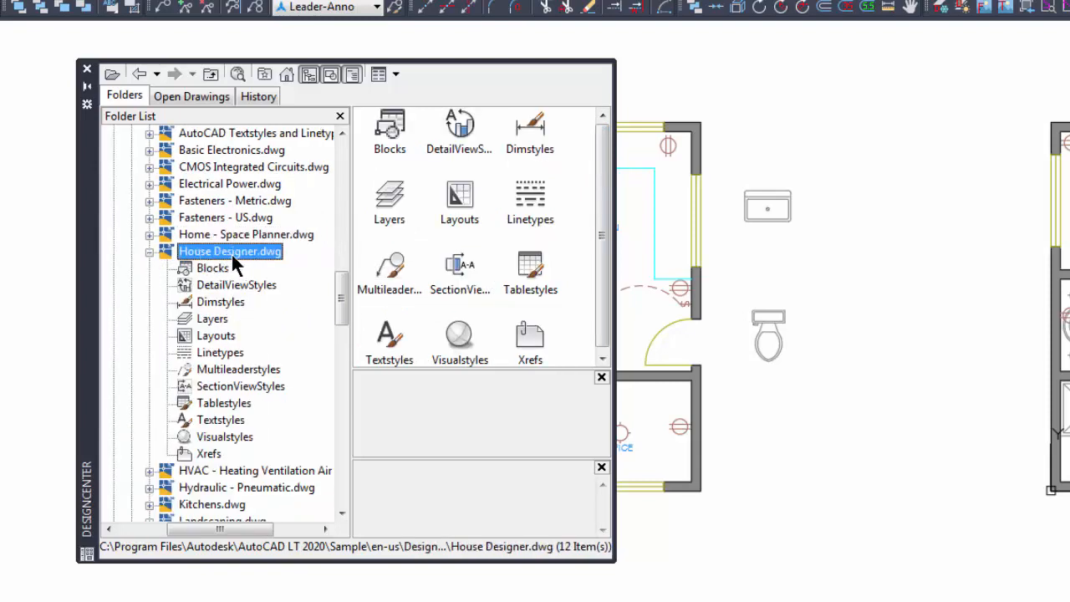
click(213, 268)
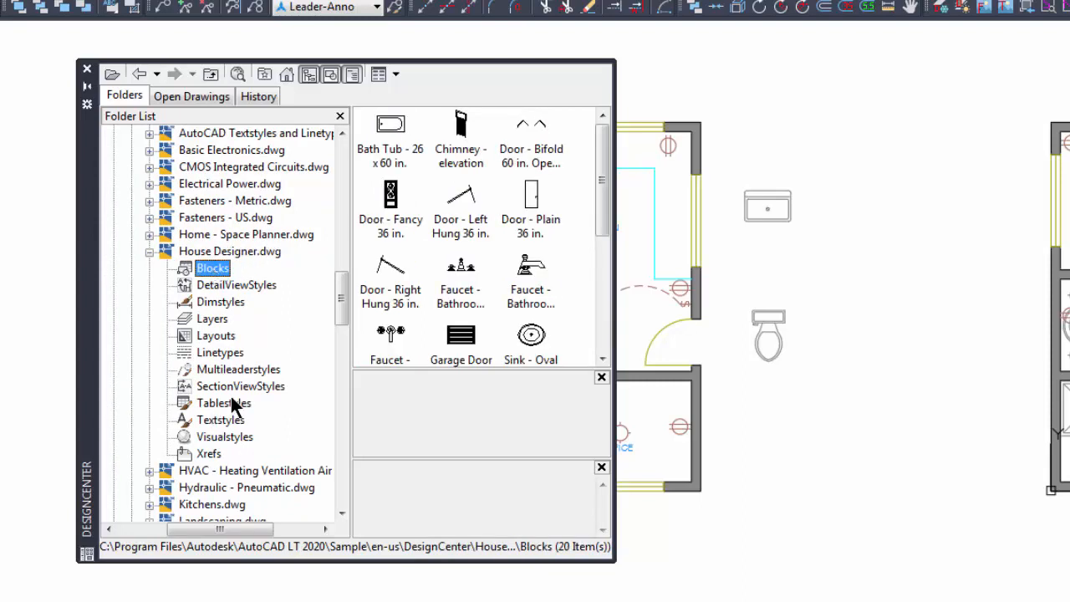
scroll(246, 279, down, 1)
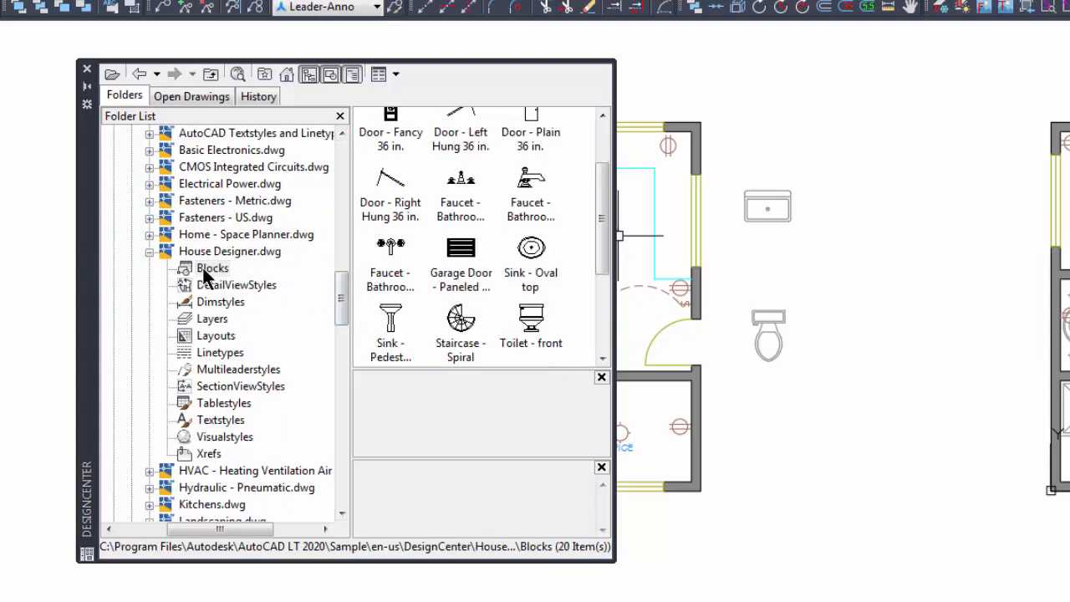
Insert the Sink - Oval top block between the kitchen sink and toilet outside the left plan, and close DesignCenter
click(533, 249)
mouse_move(531, 253)
mouse_down()
mouse_move(726, 238)
mouse_move(832, 256)
mouse_move(770, 256)
mouse_move(777, 262)
mouse_up()
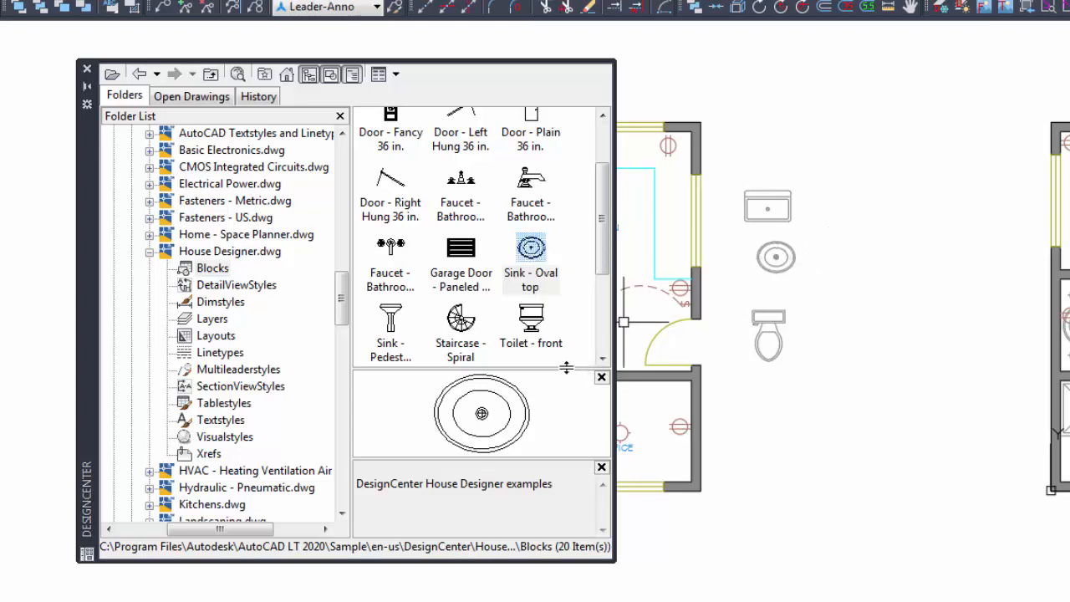
drag(612, 203, 607, 174)
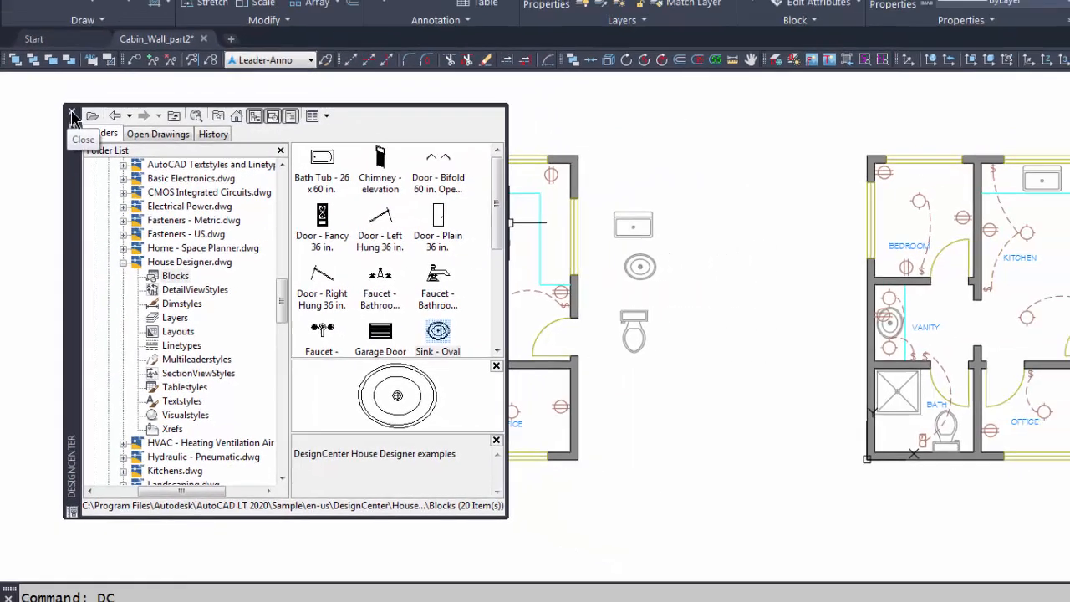
click(87, 68)
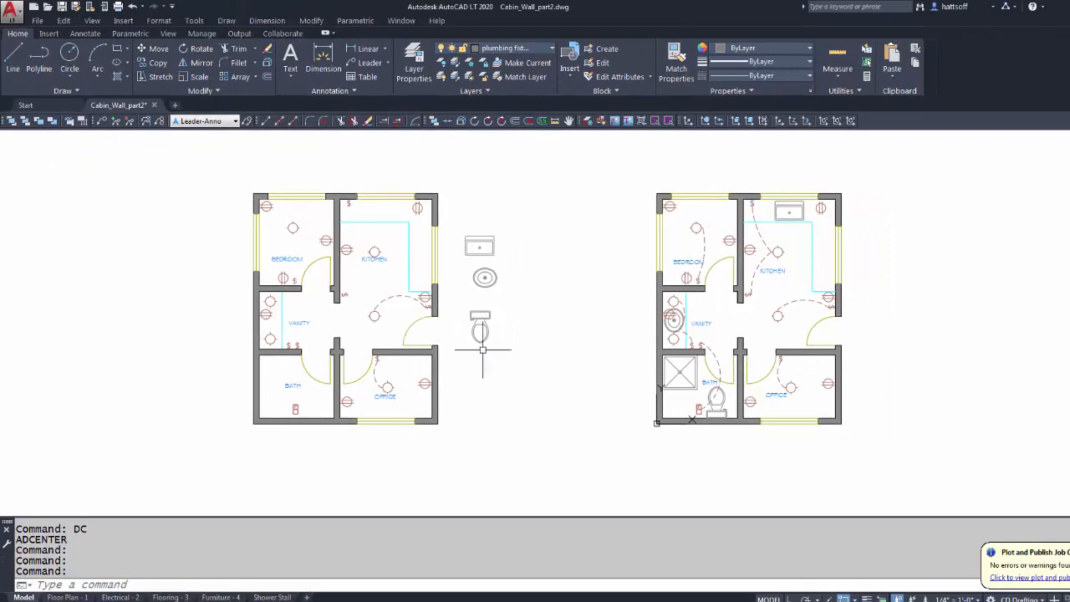
Freeze the layers of the electrical symbols and the dashed switch wiring arcs by picking an object on each
middle_drag(488, 347, 414, 337)
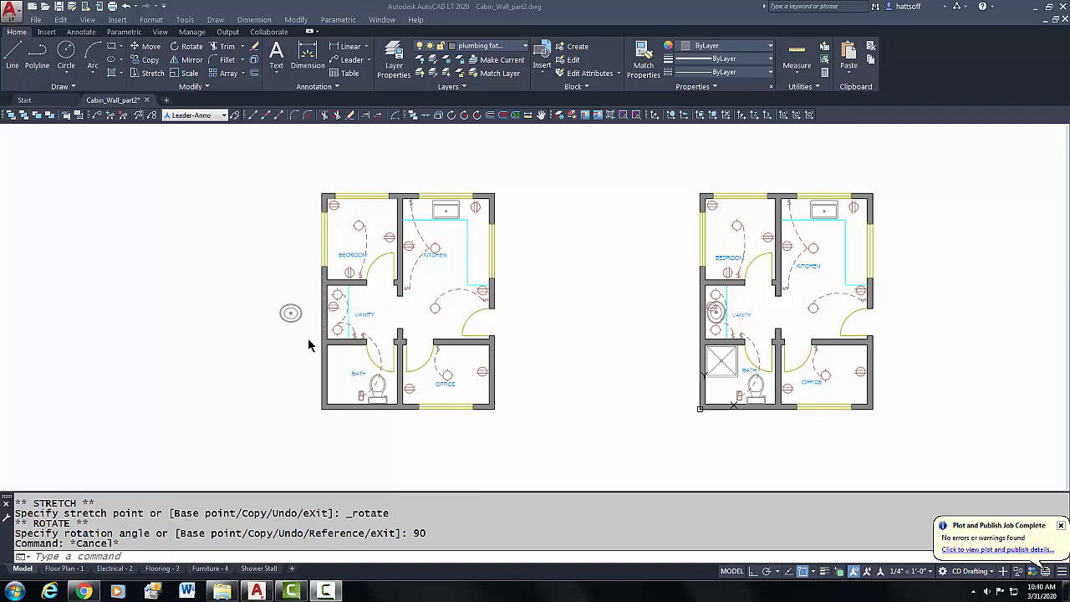
scroll(303, 339, up, 4)
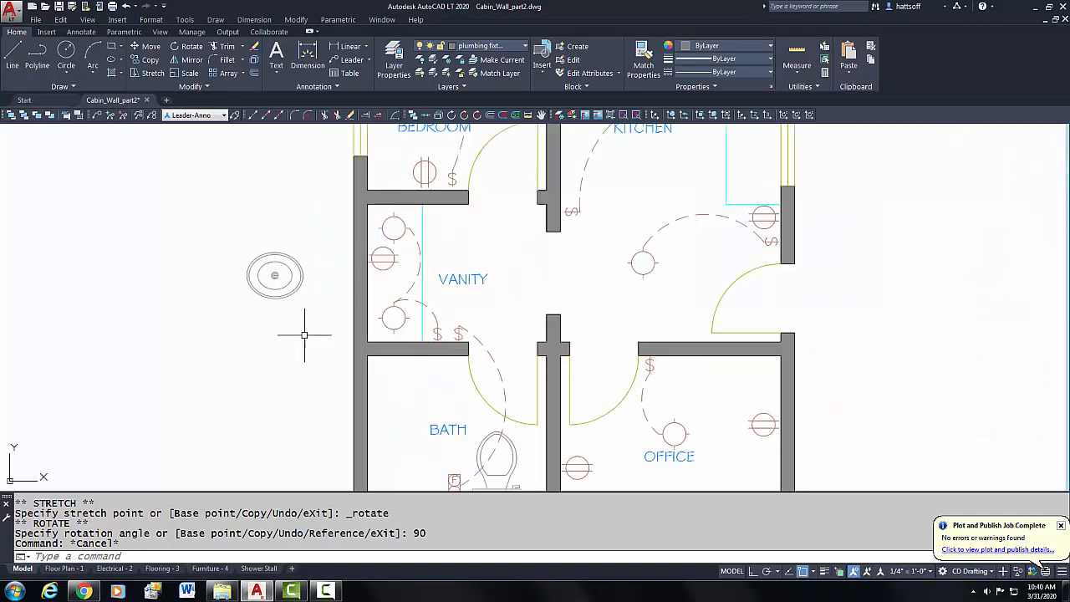
middle_drag(301, 332, 323, 354)
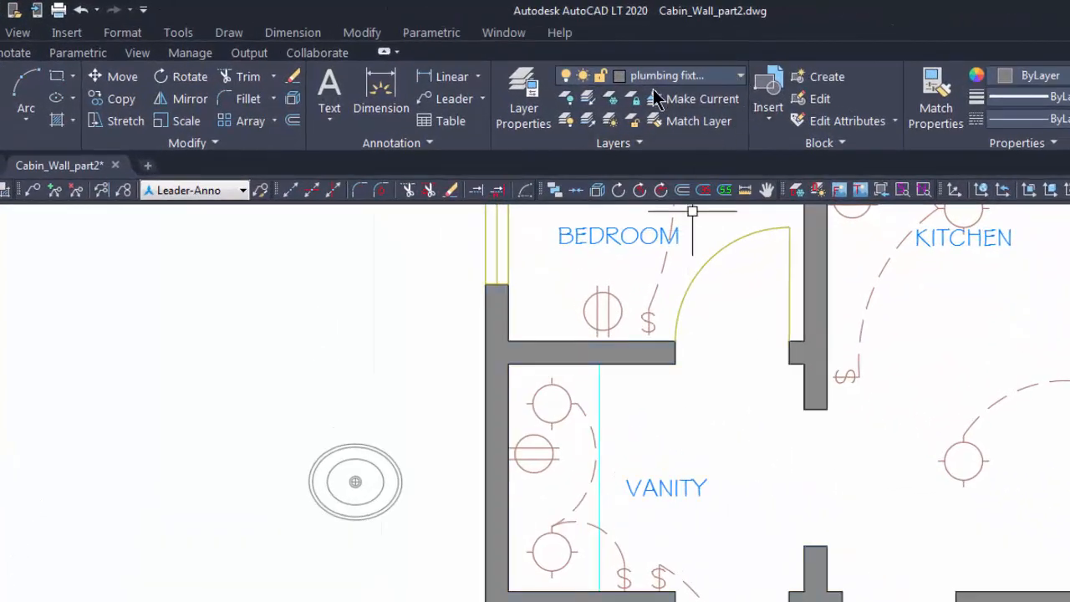
click(612, 100)
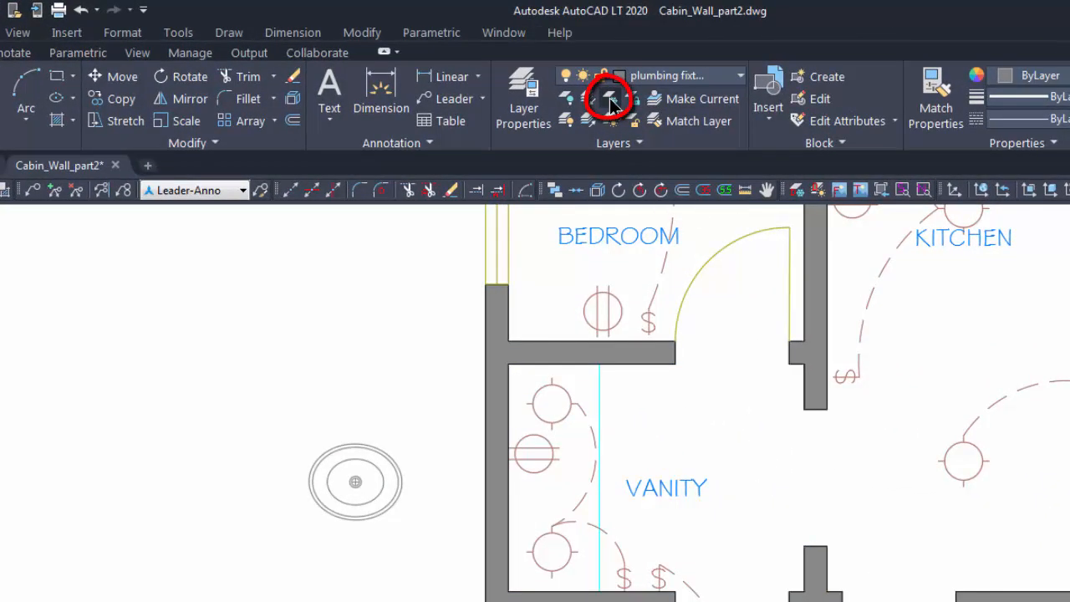
click(592, 293)
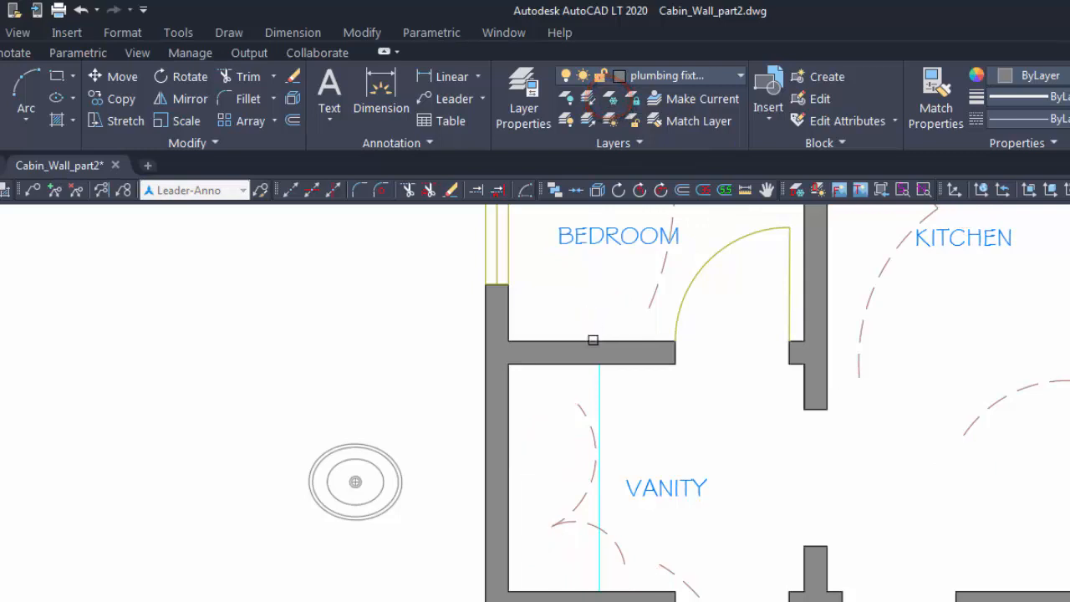
click(584, 408)
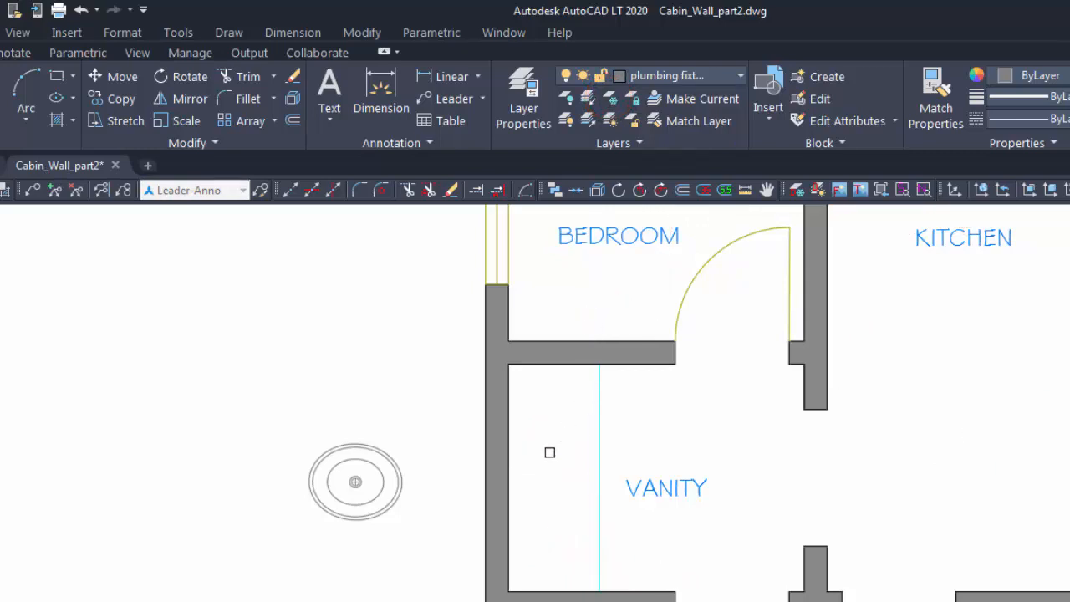
Rotate the oval sink outside the vanity by 90 degrees about its centre grip
click(361, 489)
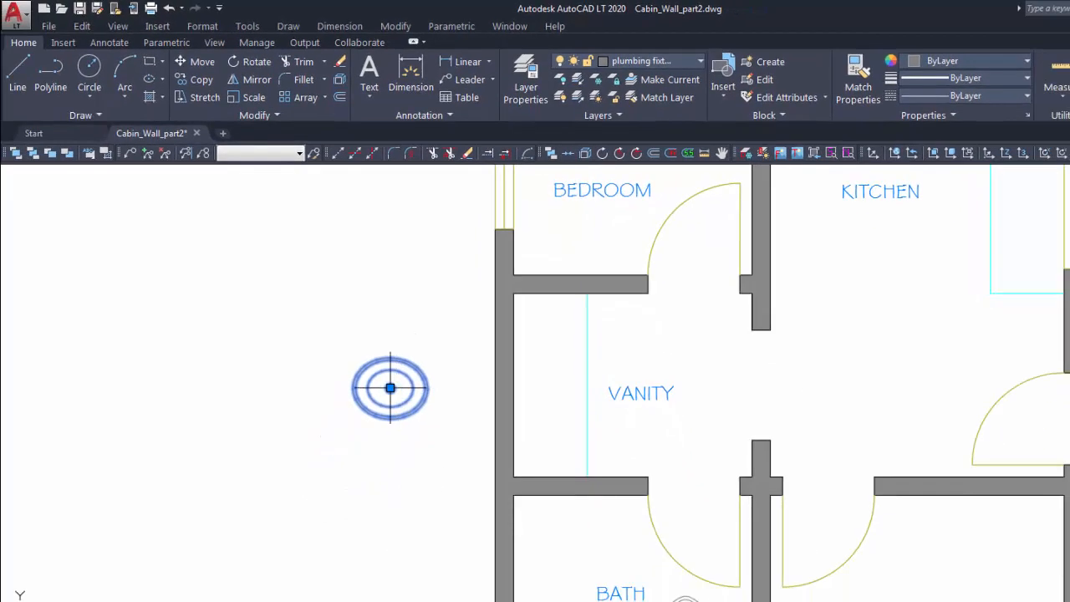
click(390, 388)
right_click(391, 388)
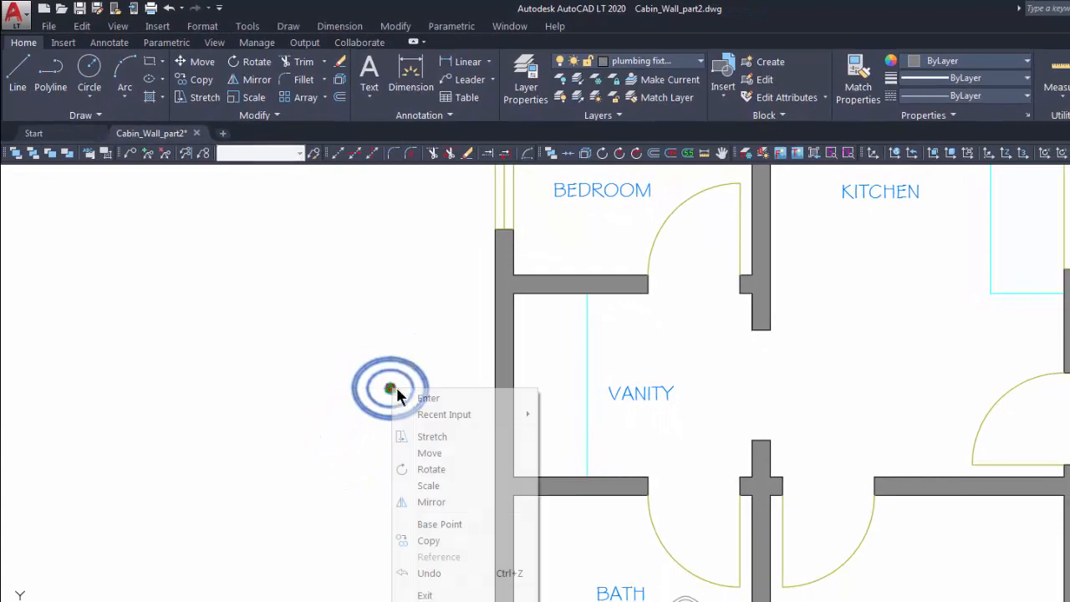
click(430, 470)
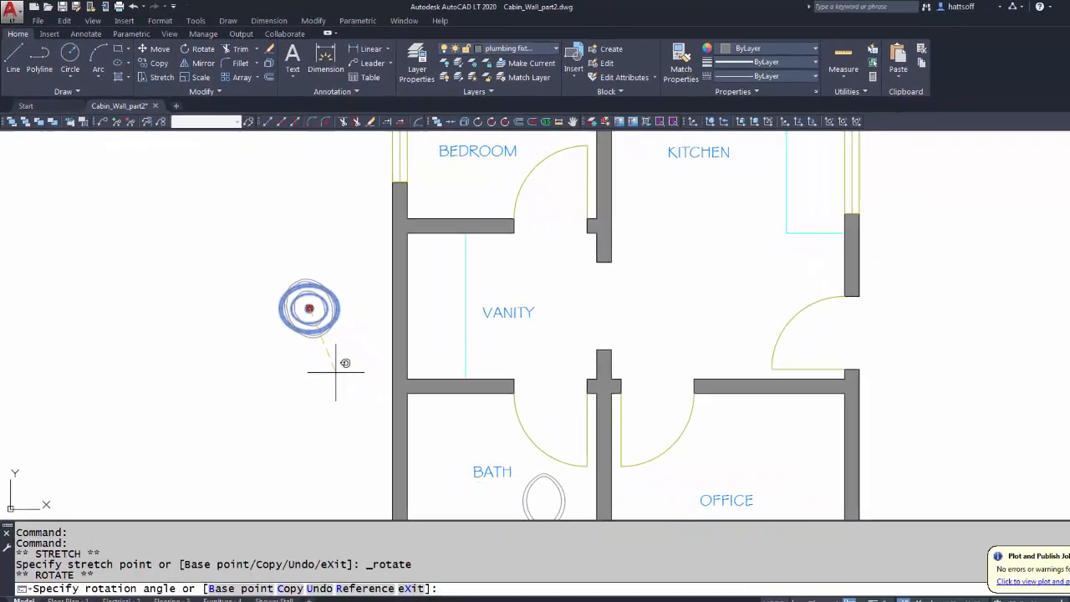
text(90)
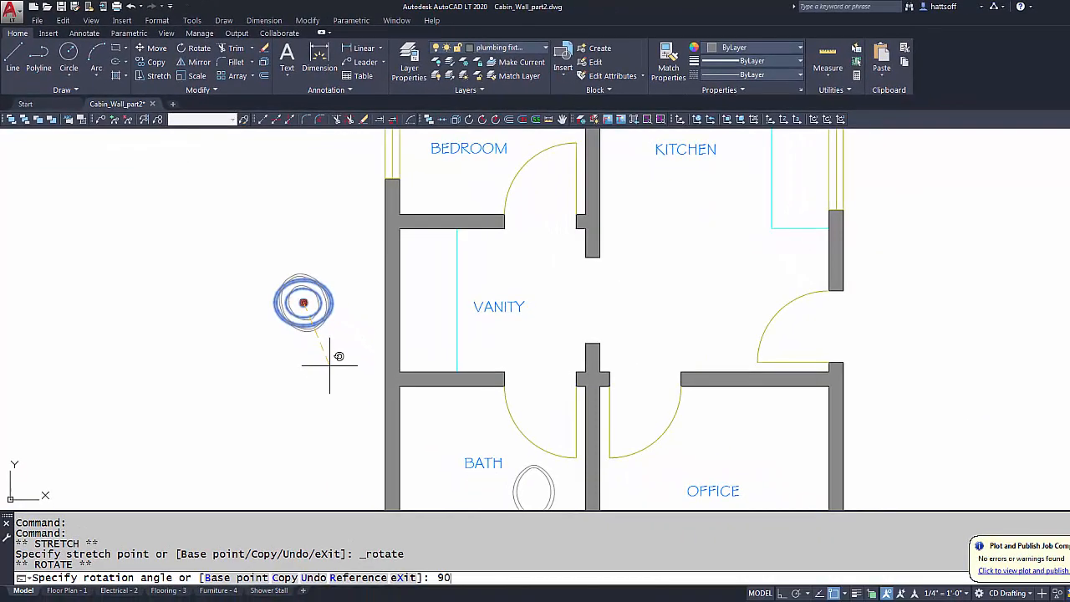
key(Return)
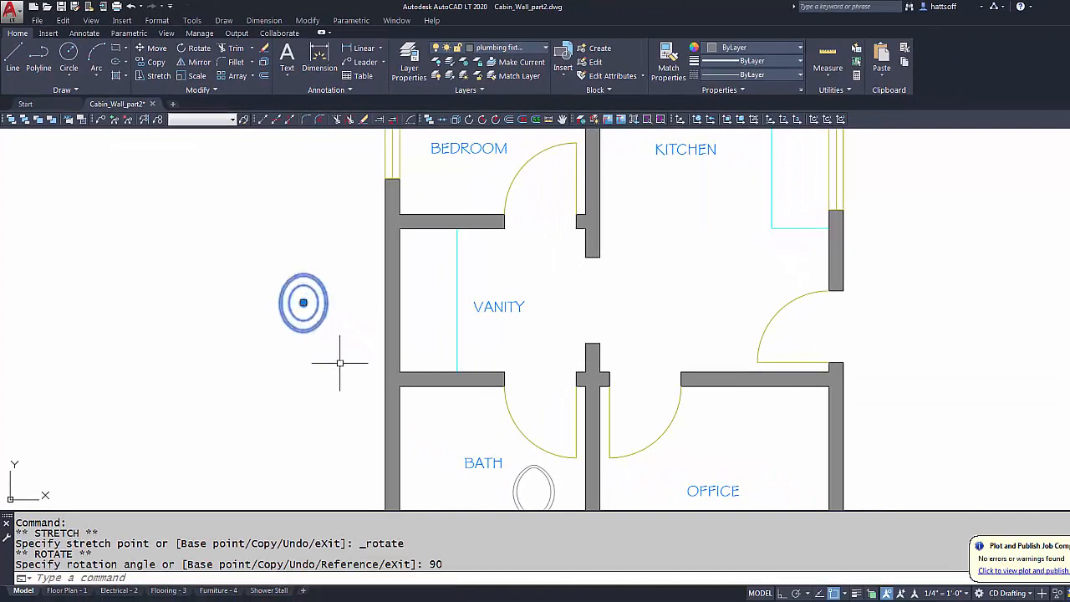
key(Escape)
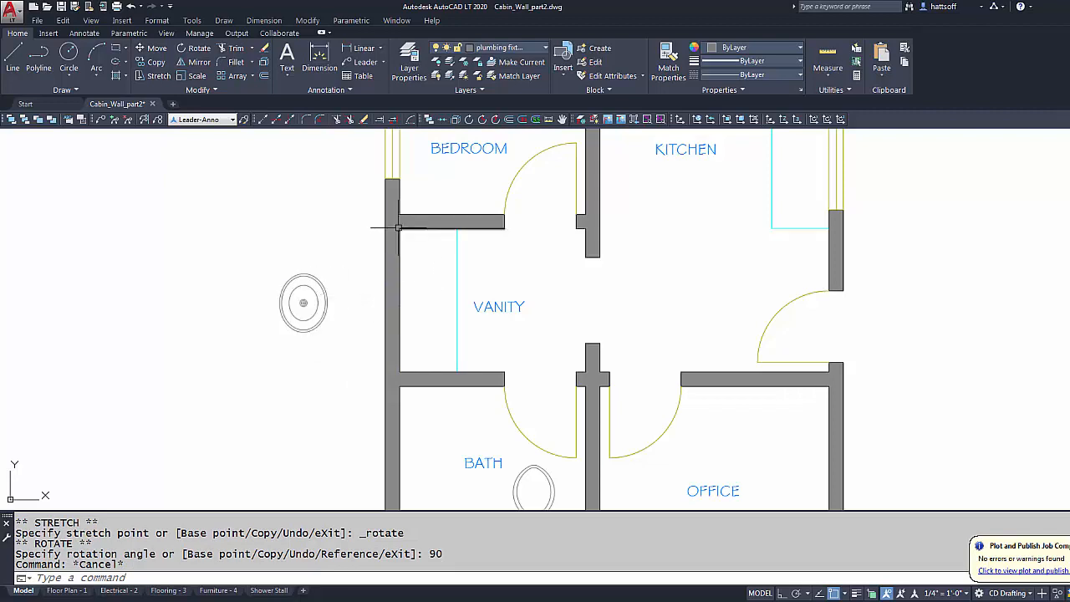
Draw a diagonal line across the vanity counter from its upper-left wall corner to the lower end of the counter edge
click(14, 61)
click(399, 227)
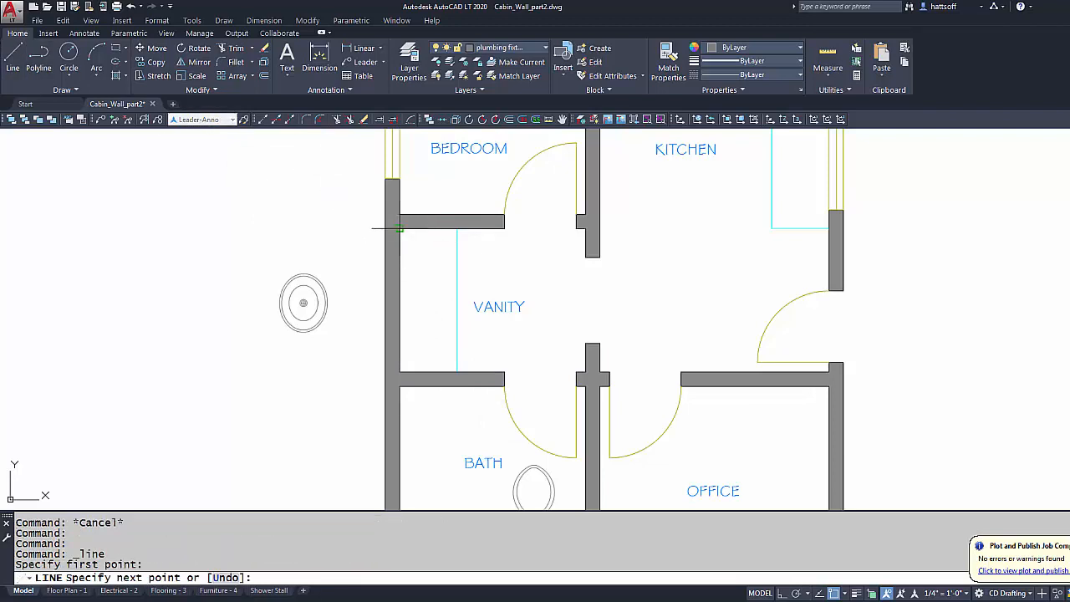
click(457, 371)
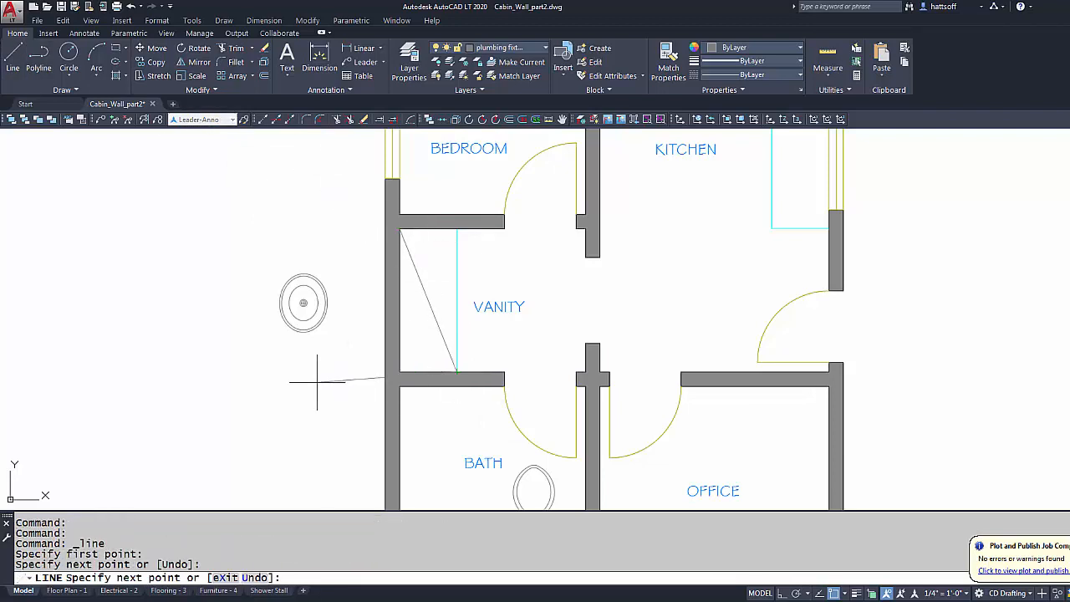
key(Return)
middle_drag(304, 375, 262, 374)
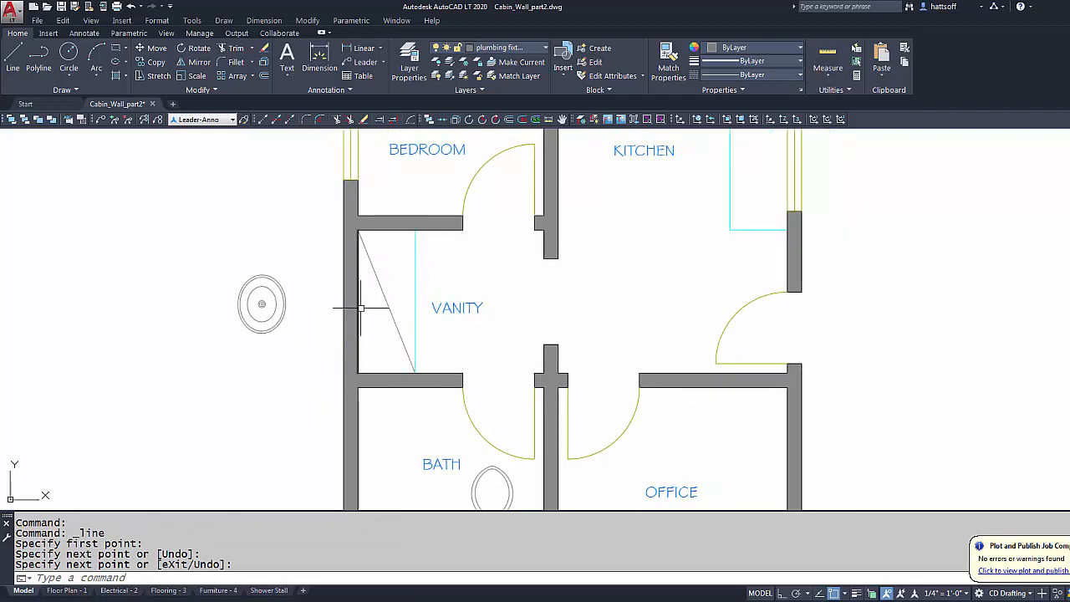
Check that the Midpoint object snap is on, and move the oval sink by its centre grip to the diagonal's midpoint
click(846, 594)
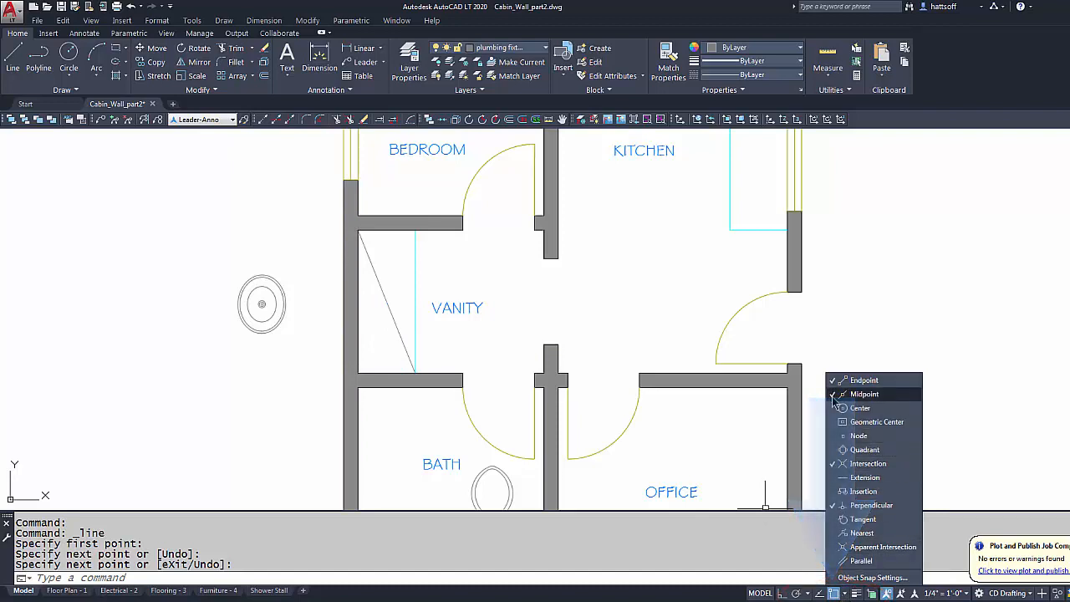
click(786, 333)
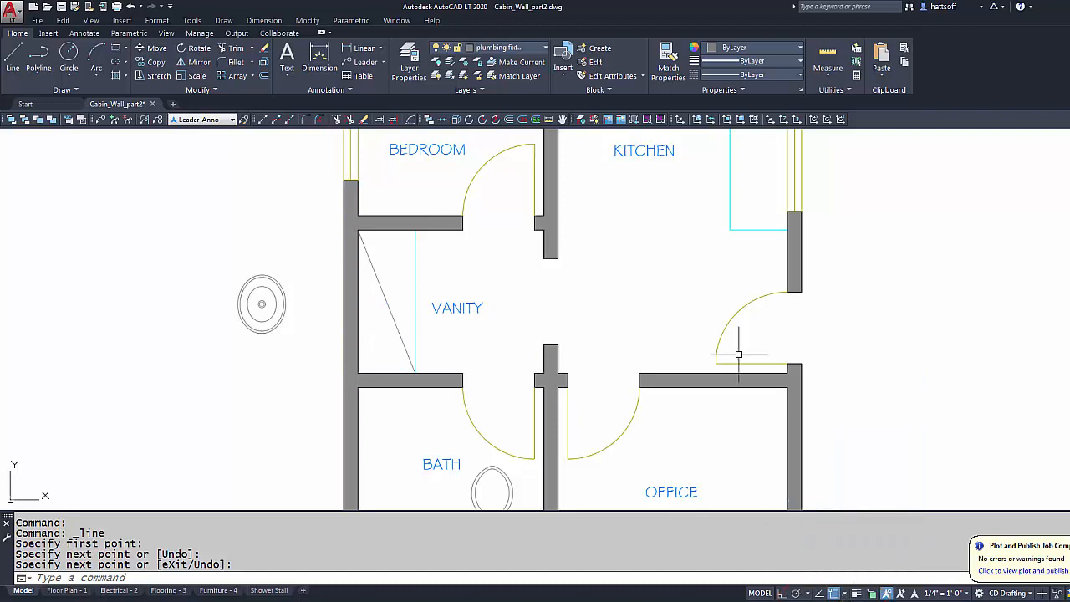
click(260, 304)
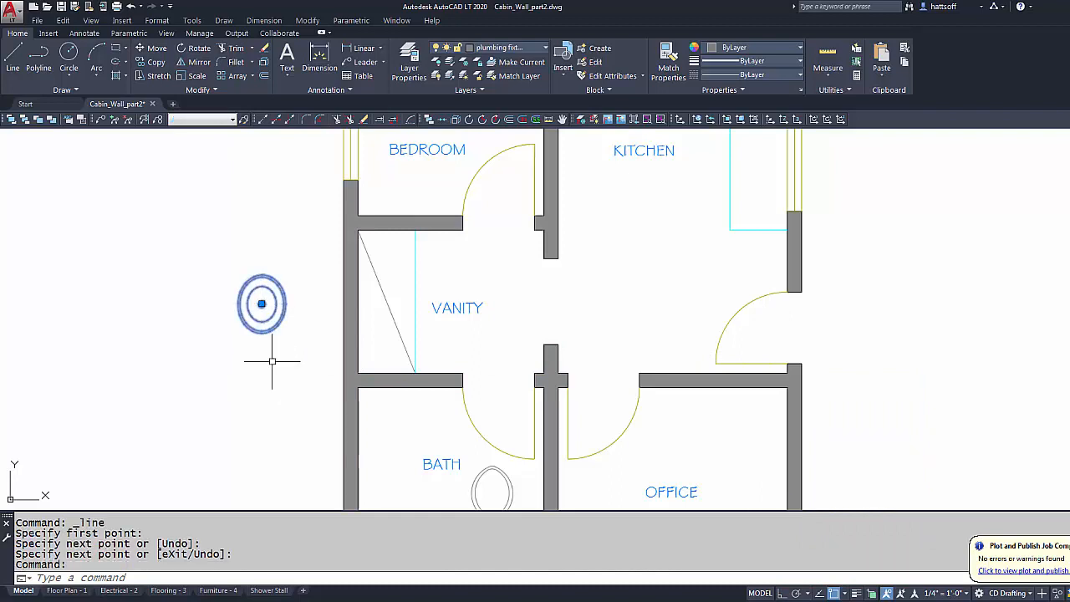
click(262, 305)
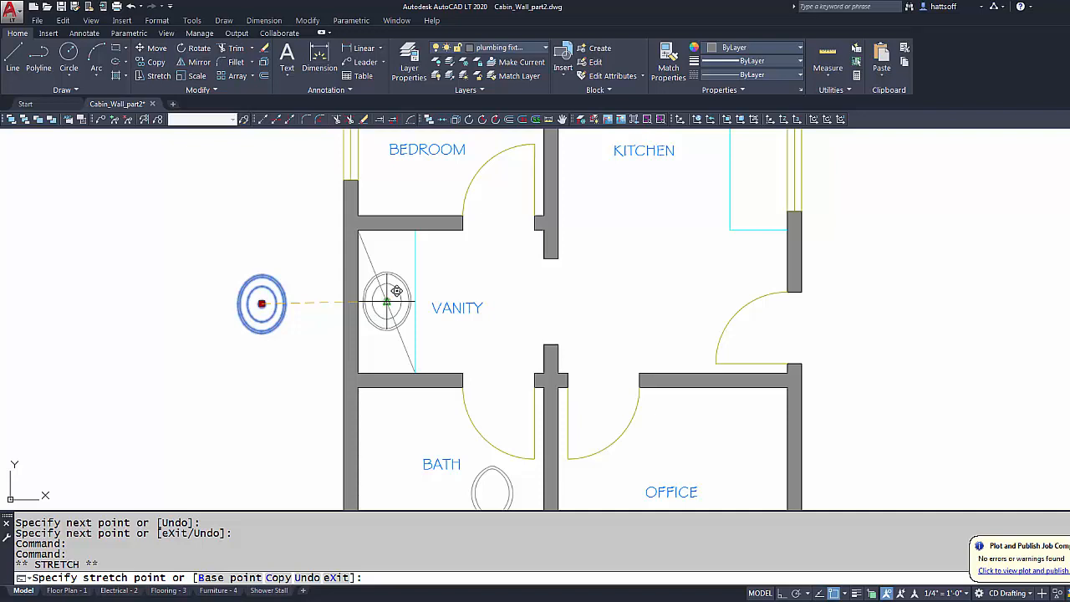
click(397, 291)
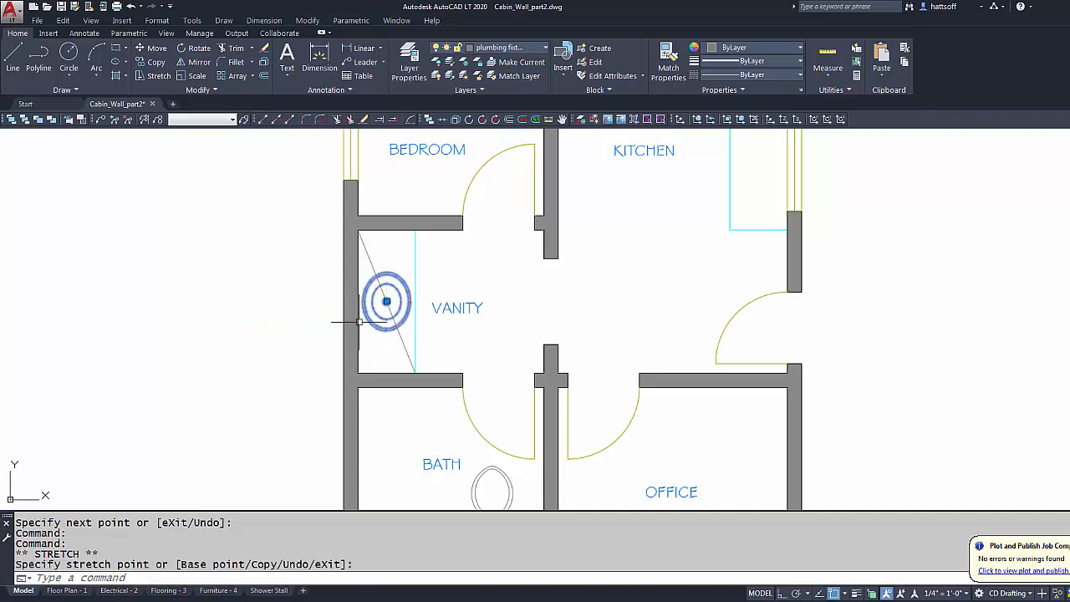
key(Escape)
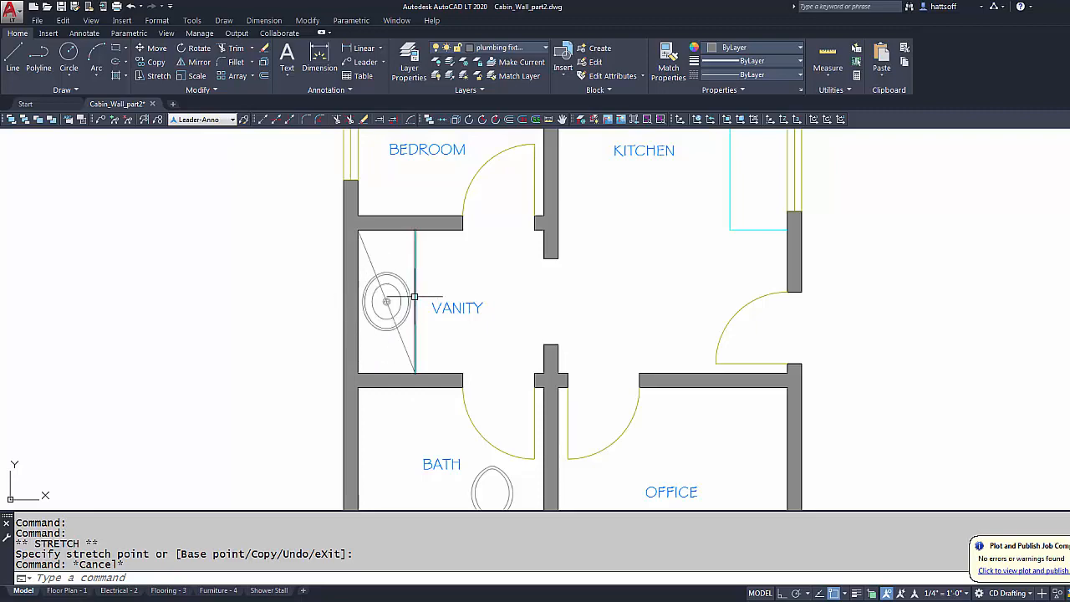
Delete the diagonal construction line across the vanity counter
click(368, 253)
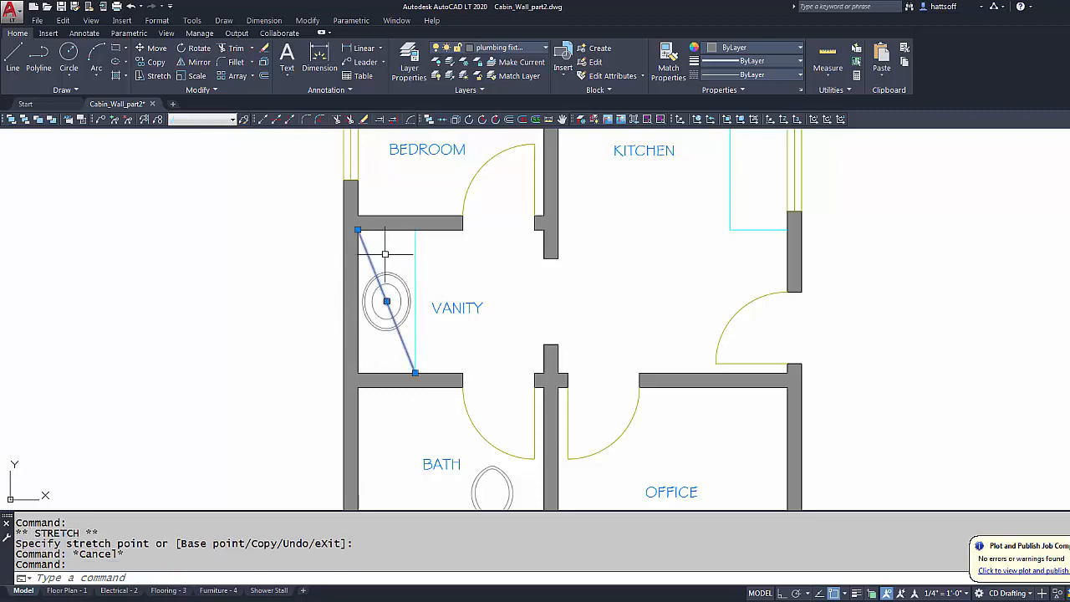
key(Delete)
key(Escape)
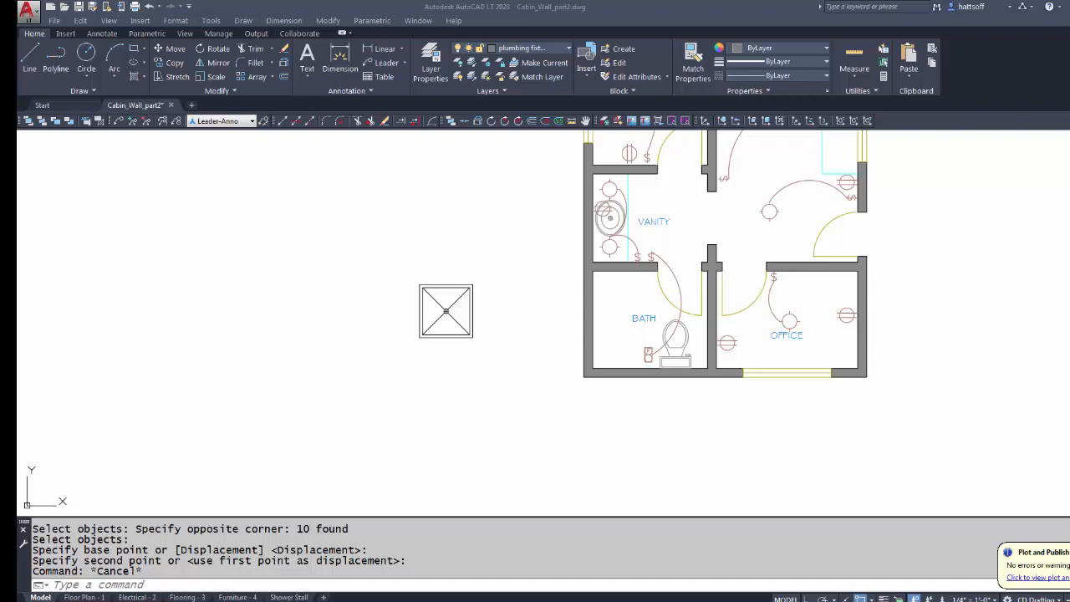
Switch to the course page in Chrome, examine the Shower Stall handout for the block's layout and name, and return to AutoCAD LT
key(alt+Tab)
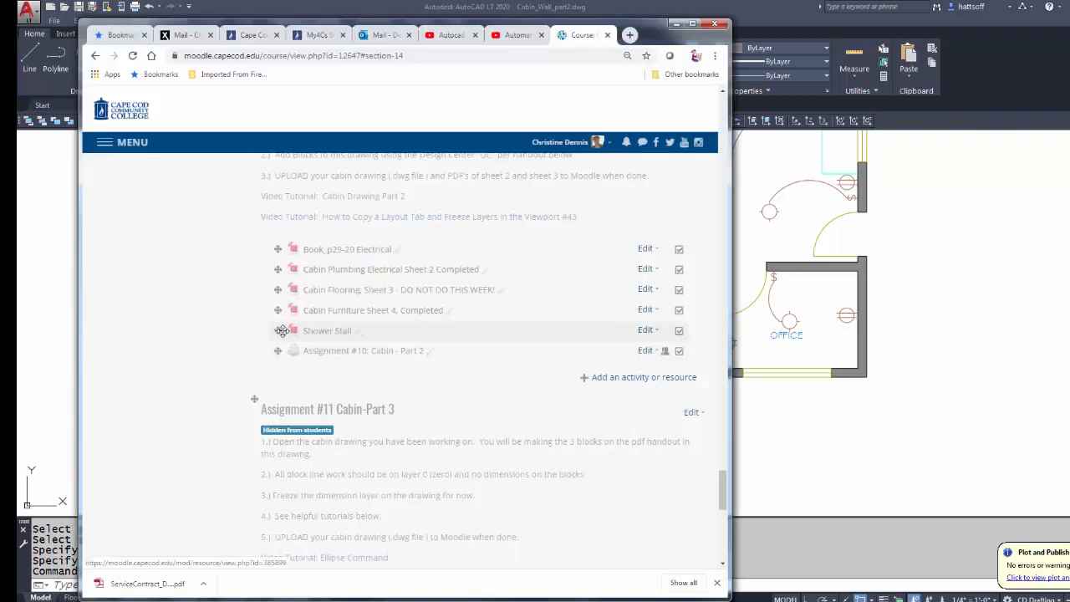
scroll(365, 336, up, 1)
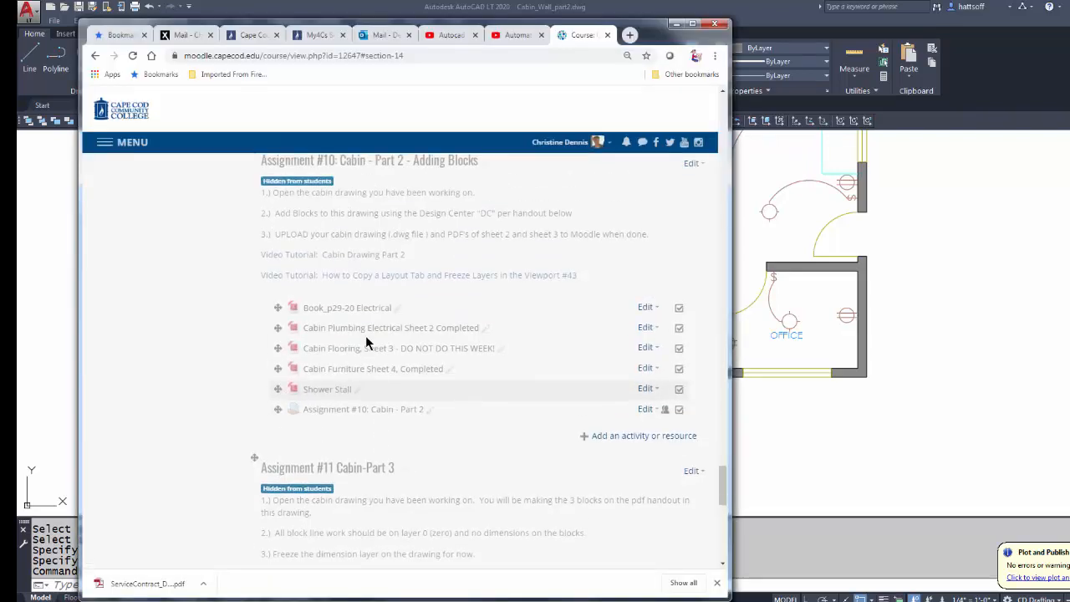
click(294, 390)
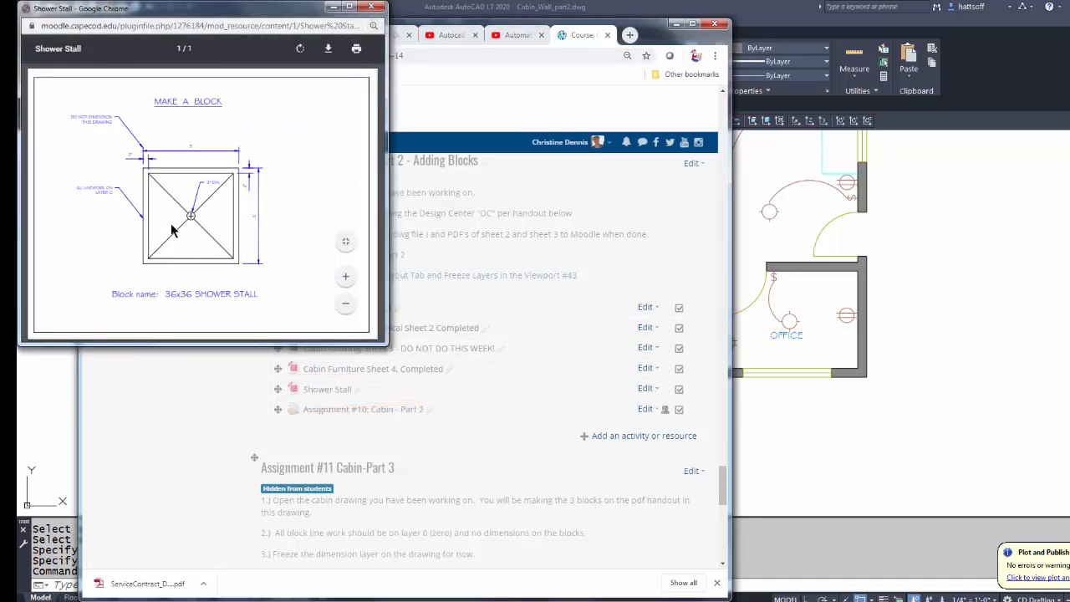
click(374, 7)
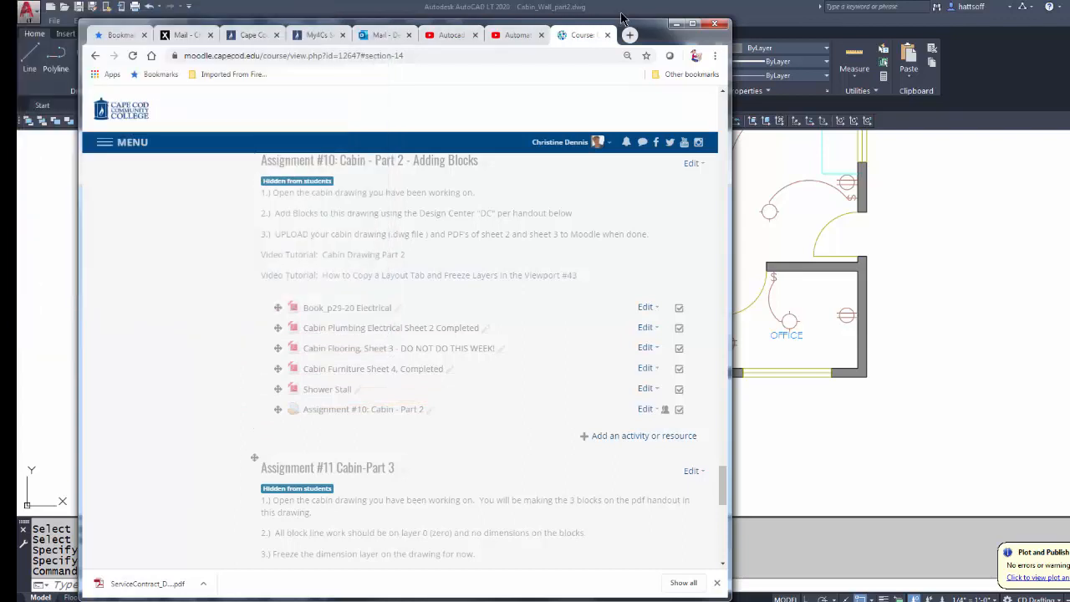
click(677, 22)
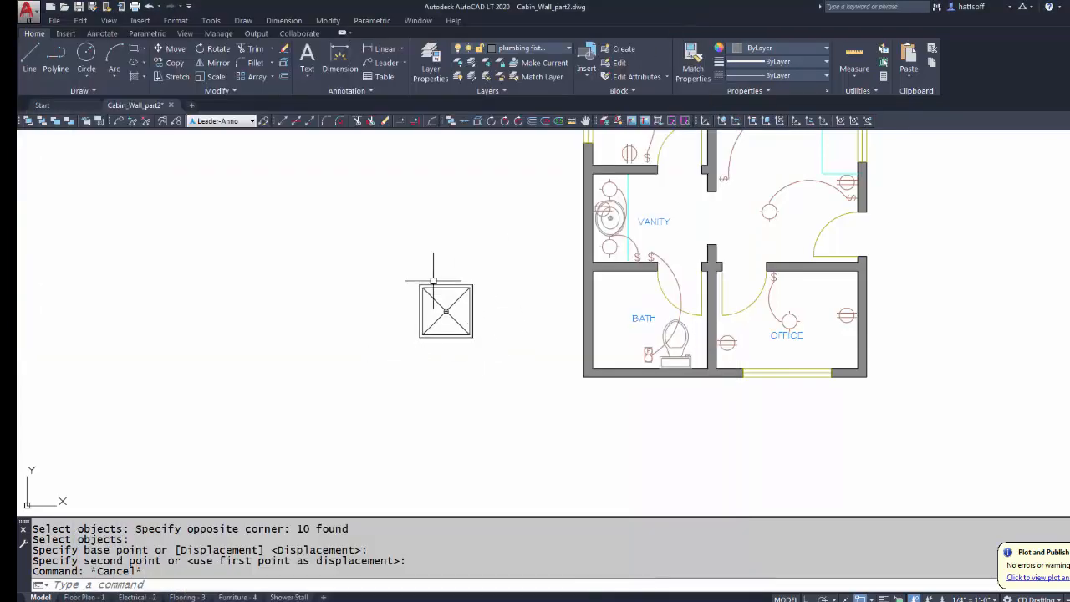
Assign all the shower stall linework outside the cabin to the plumbing fixtures layer
click(490, 353)
click(383, 257)
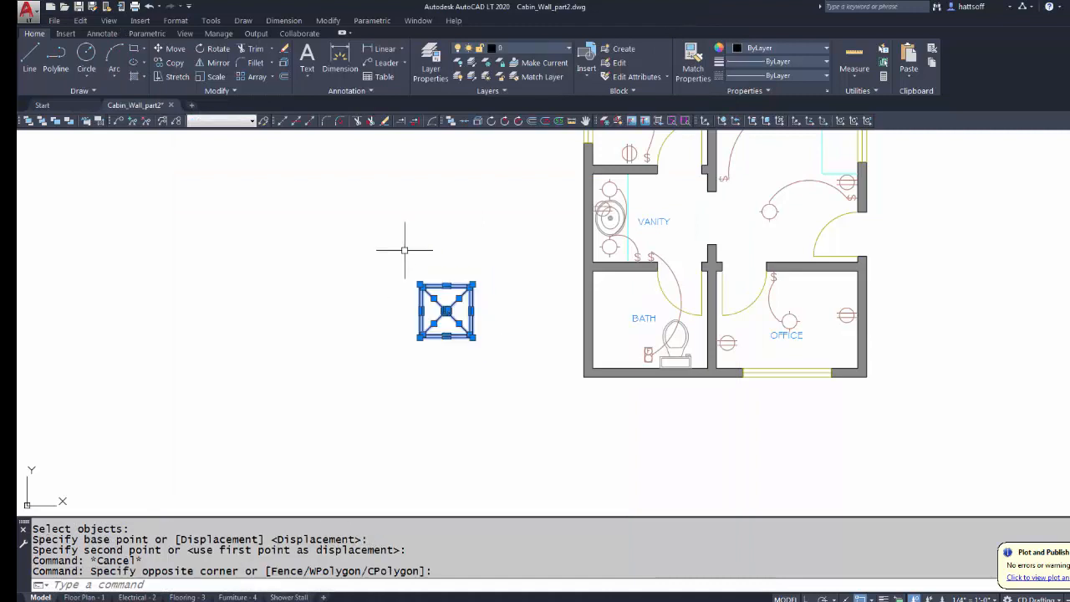
click(570, 49)
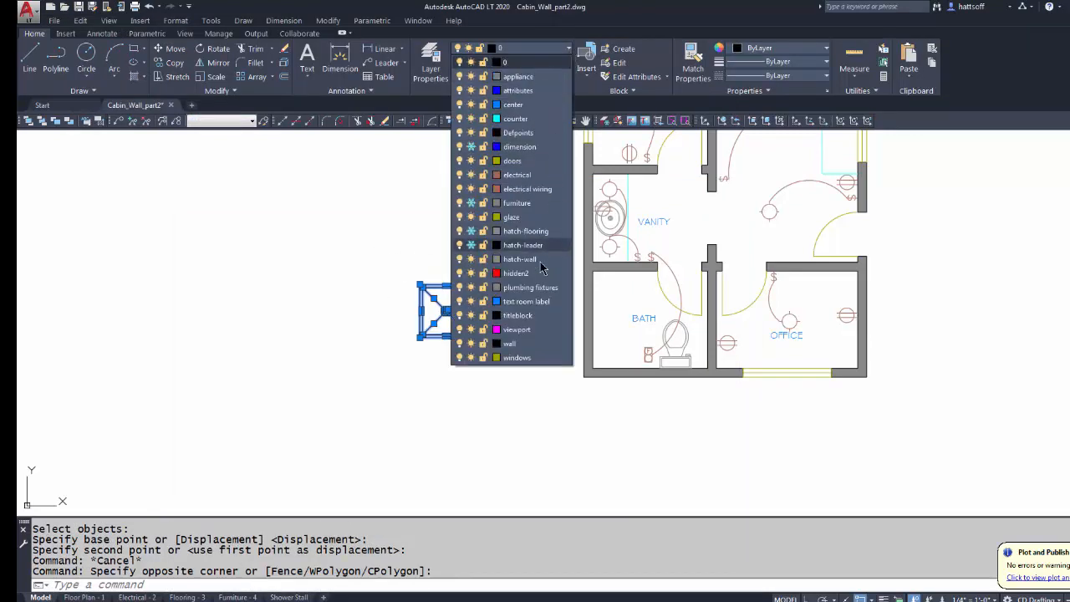
click(539, 288)
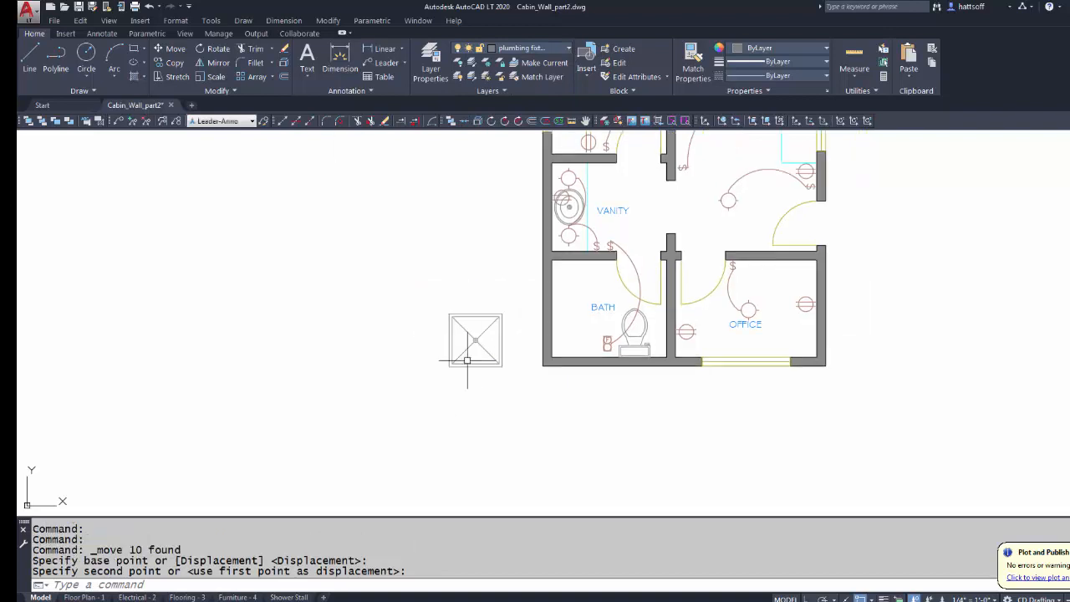
Move the shower stall by its upper-left corner into the upper-left inside corner of the bath
click(430, 278)
click(514, 410)
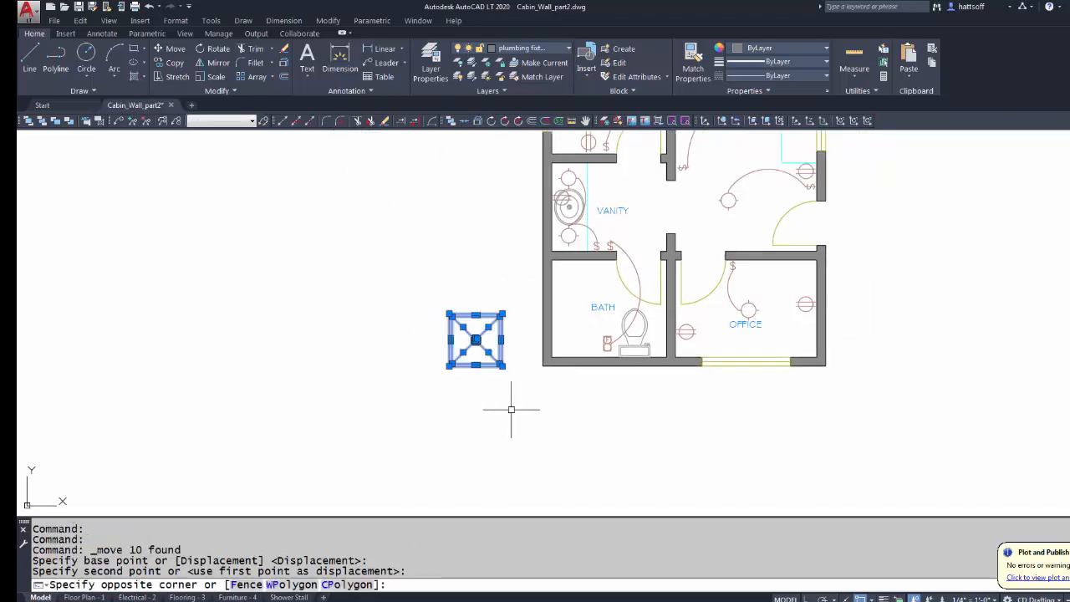
click(449, 314)
right_click(449, 315)
click(474, 400)
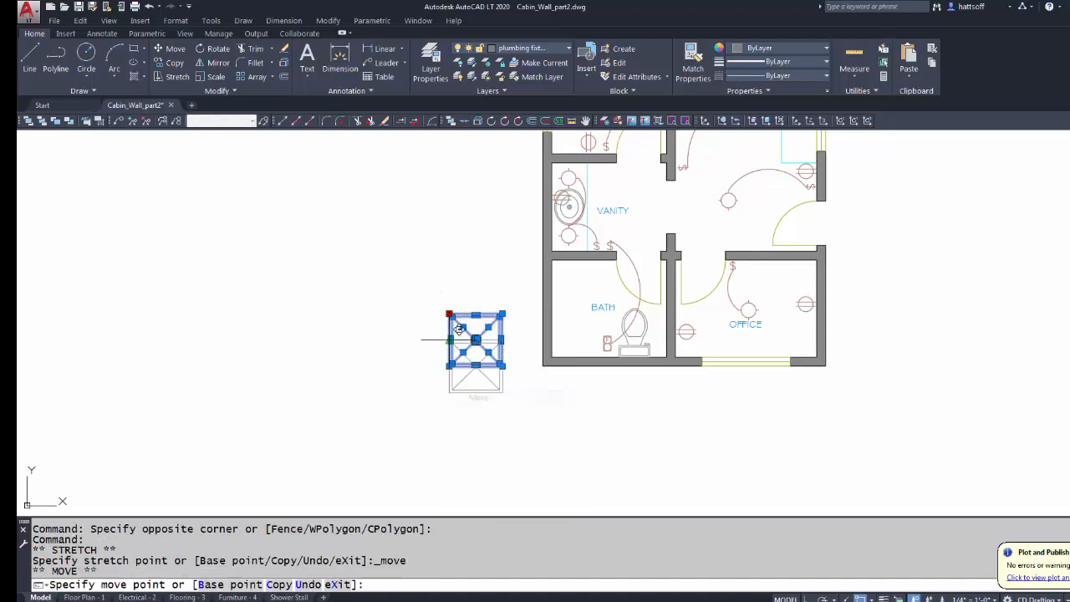
click(562, 249)
key(Escape)
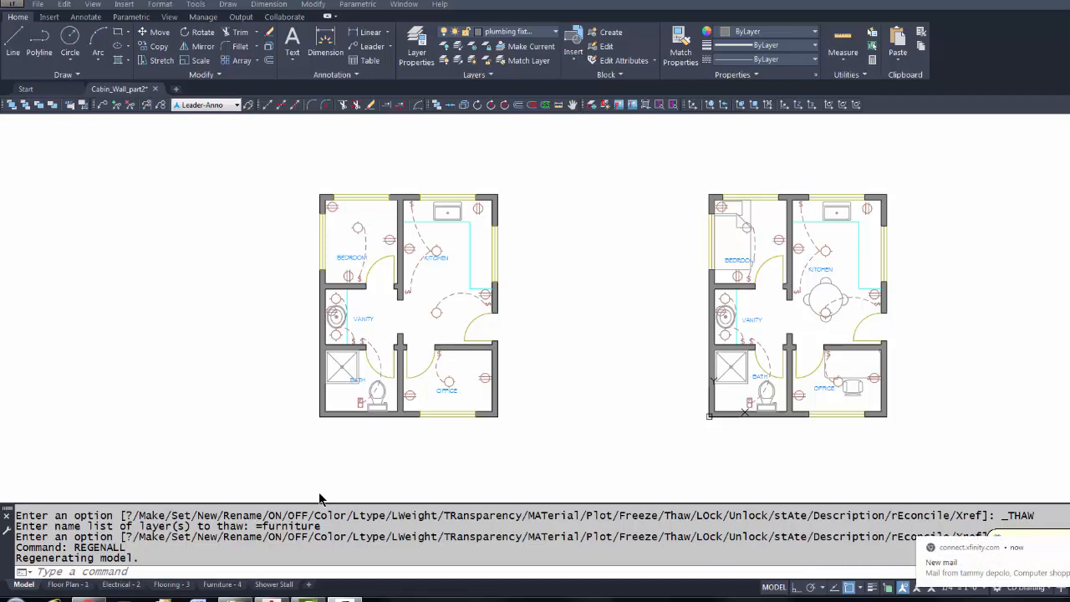
Insert the table round 36 and twin-bed blocks from the current drawing into the space between the two cabin plans
text(ins)
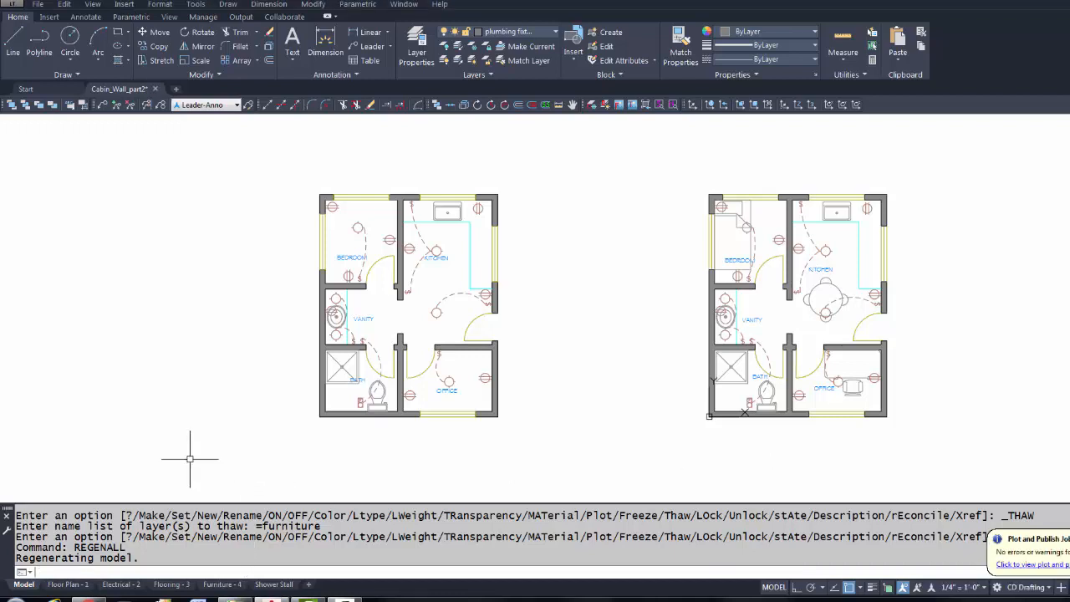
text(ert)
key(Return)
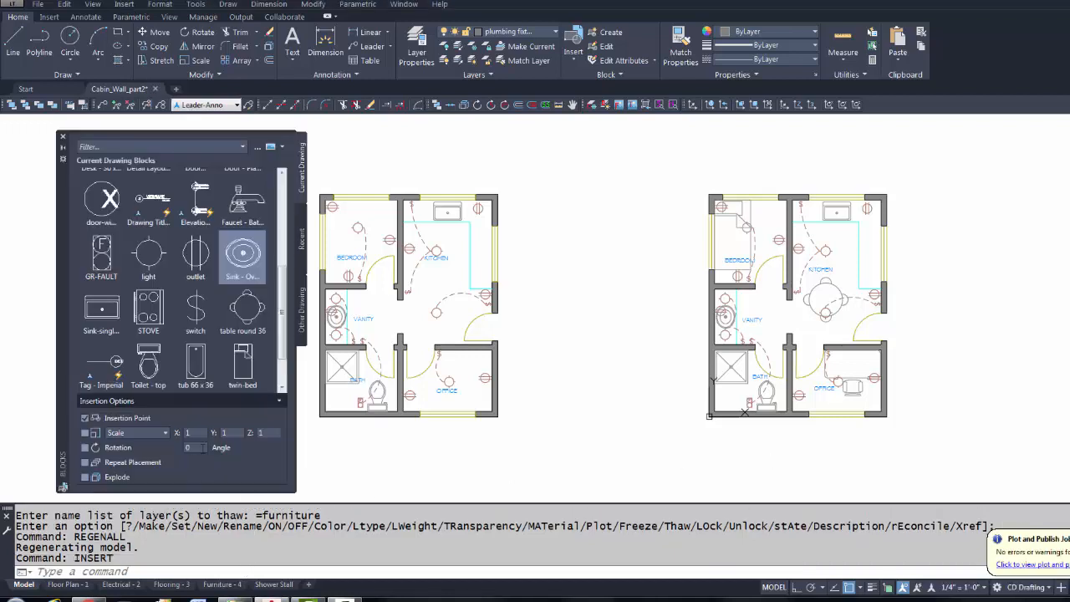
mouse_move(281, 281)
mouse_down()
mouse_move(282, 209)
mouse_move(285, 289)
mouse_up()
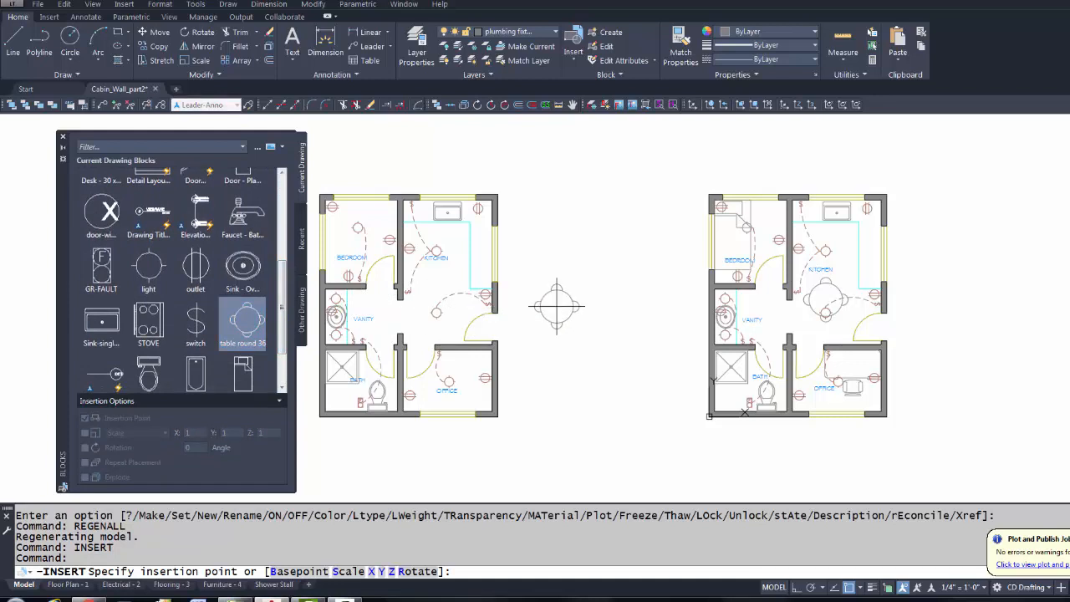
click(556, 306)
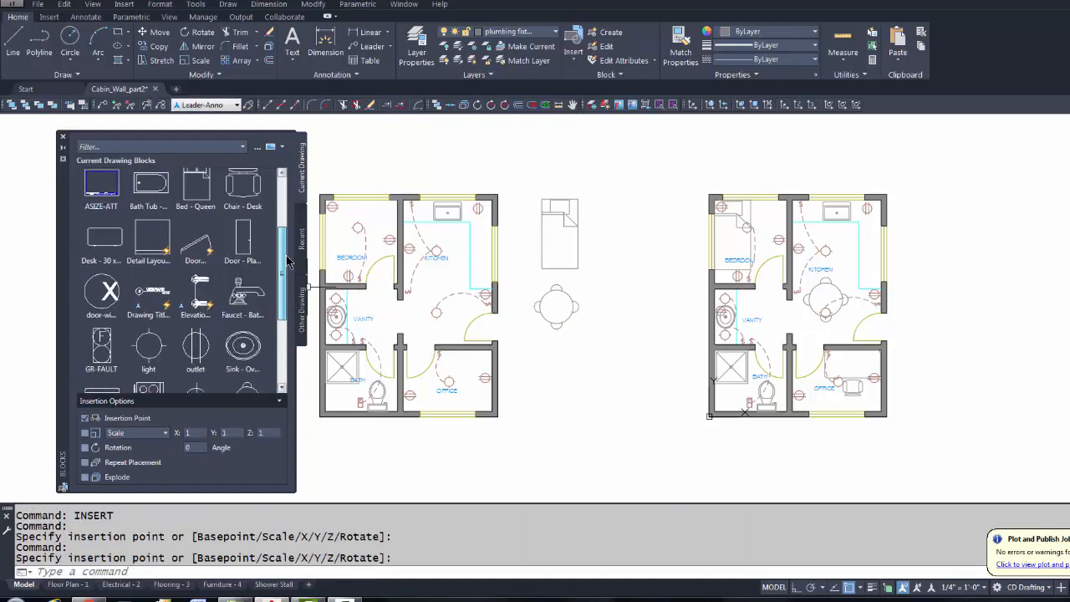
Insert the Chair - Desk block just outside the first cabin plan's right wall, beside the bed and round table
drag(289, 261, 288, 236)
click(243, 226)
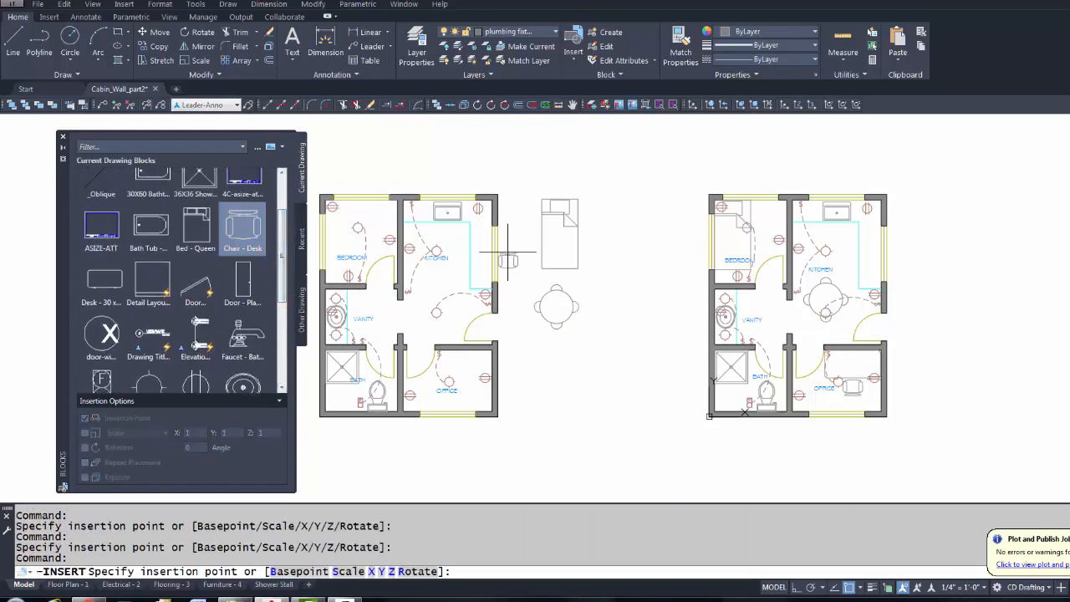
click(513, 267)
key(Escape)
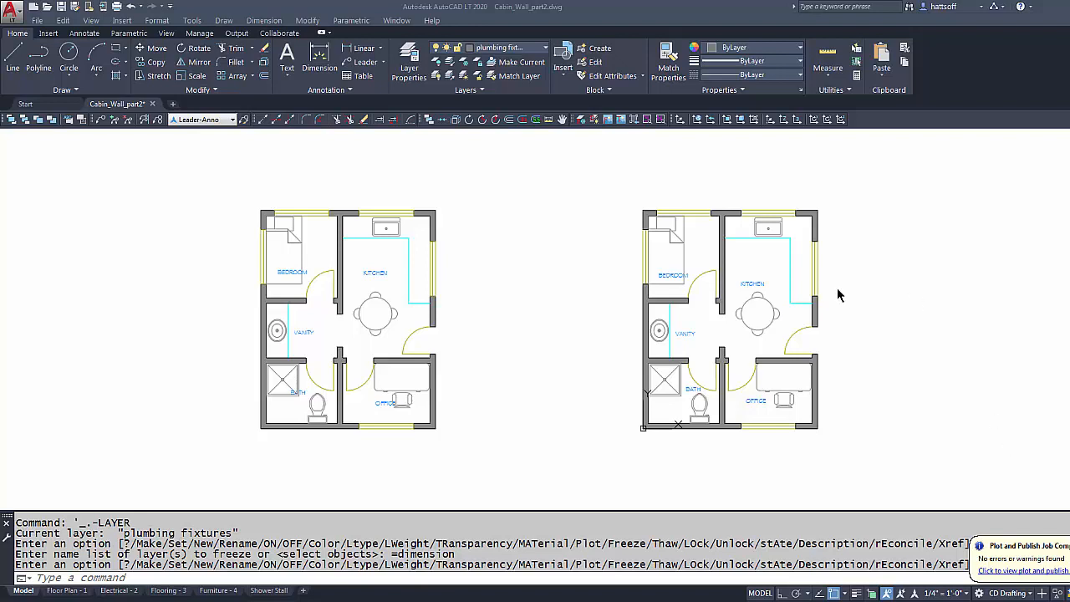
Thaw the dimension, electrical, electrical wiring, hatch-flooring and hatch-leader layers
click(545, 51)
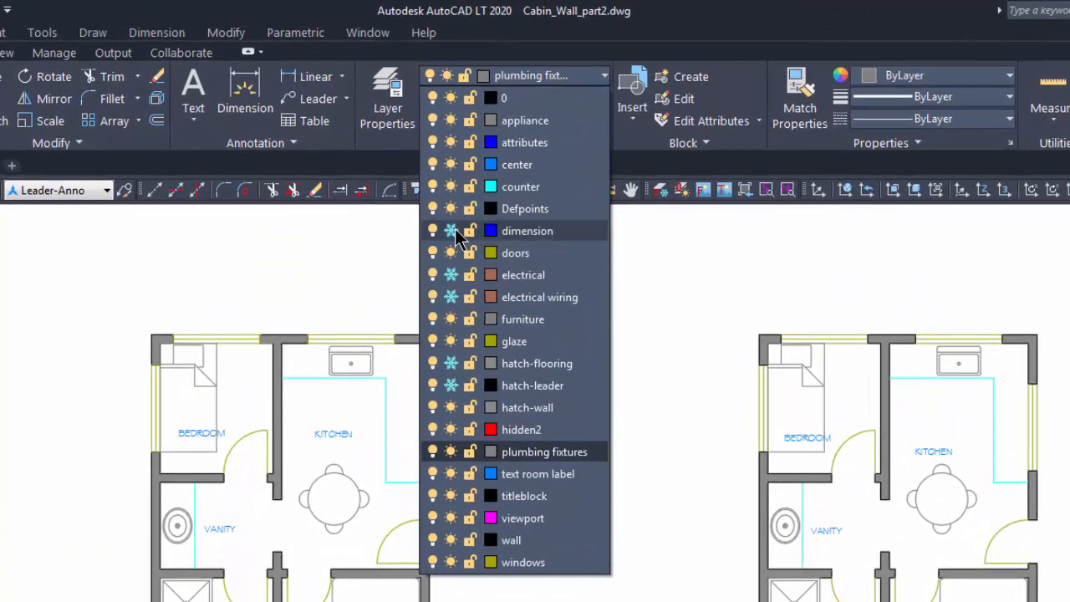
click(450, 205)
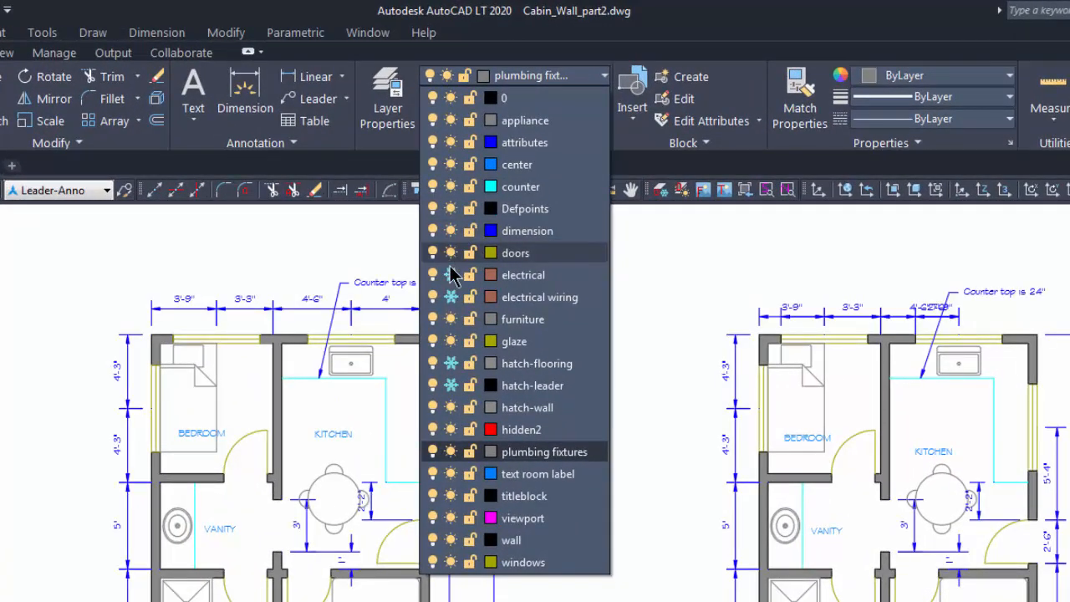
click(451, 298)
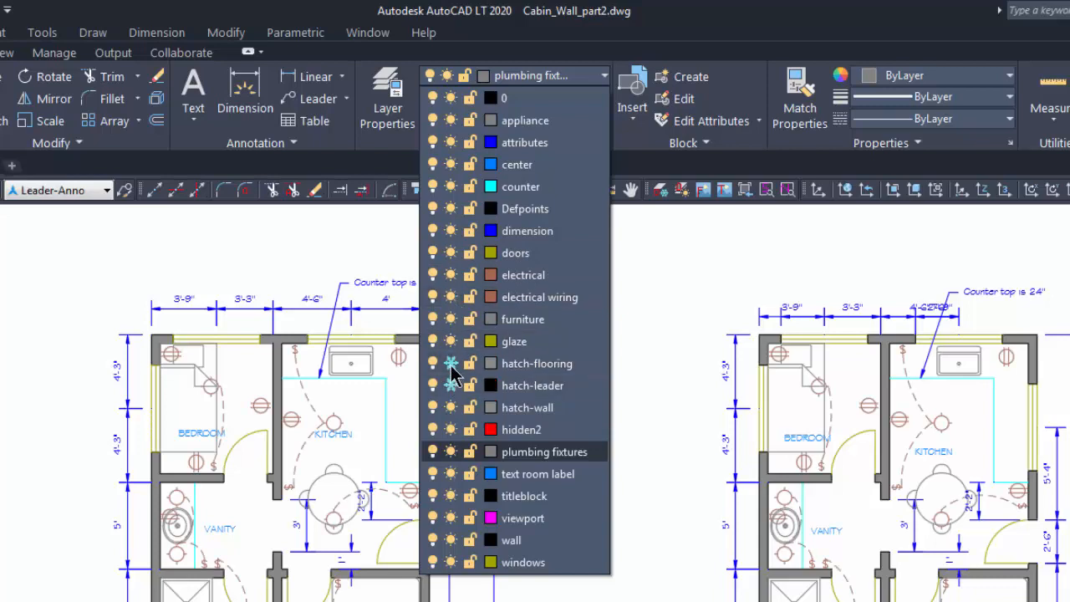
click(451, 363)
click(449, 385)
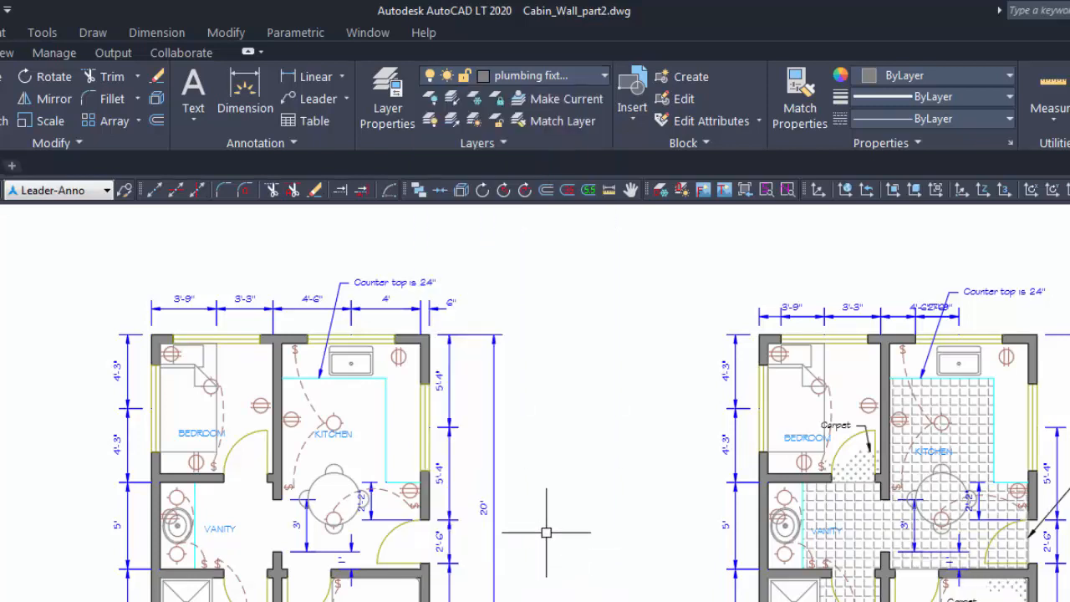
middle_drag(547, 510, 620, 511)
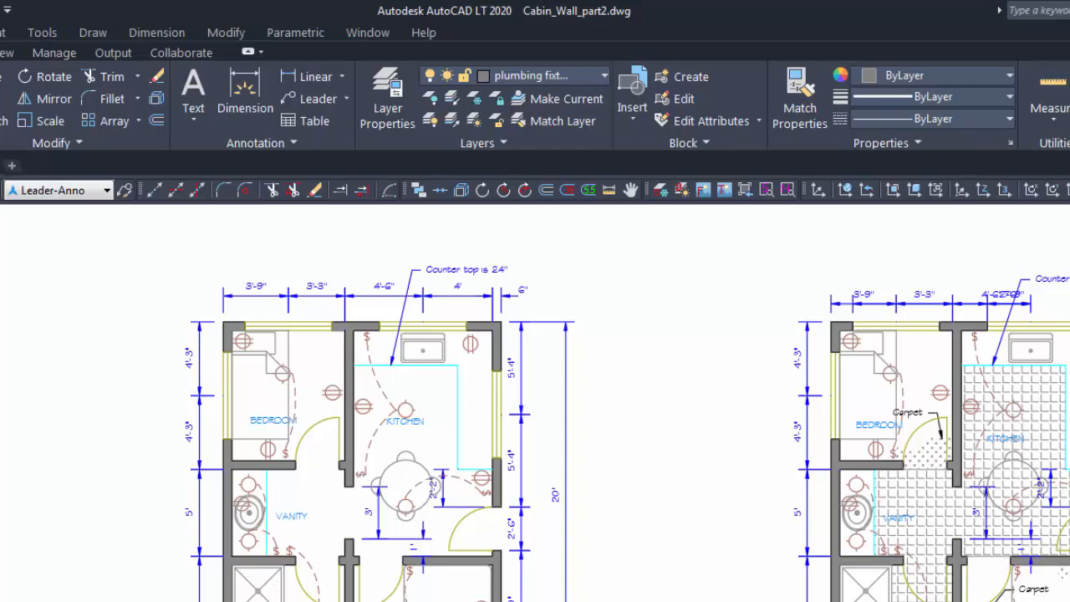
Switch to Chrome and bring up the YouTube tutorial on how to copy layout tabs
key(alt+Tab)
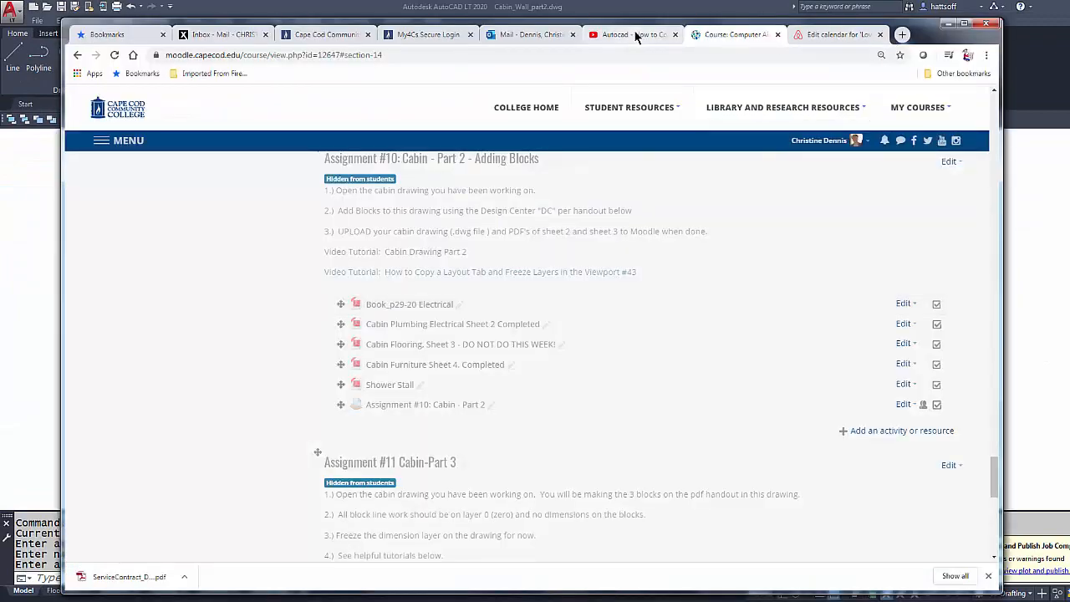
click(637, 37)
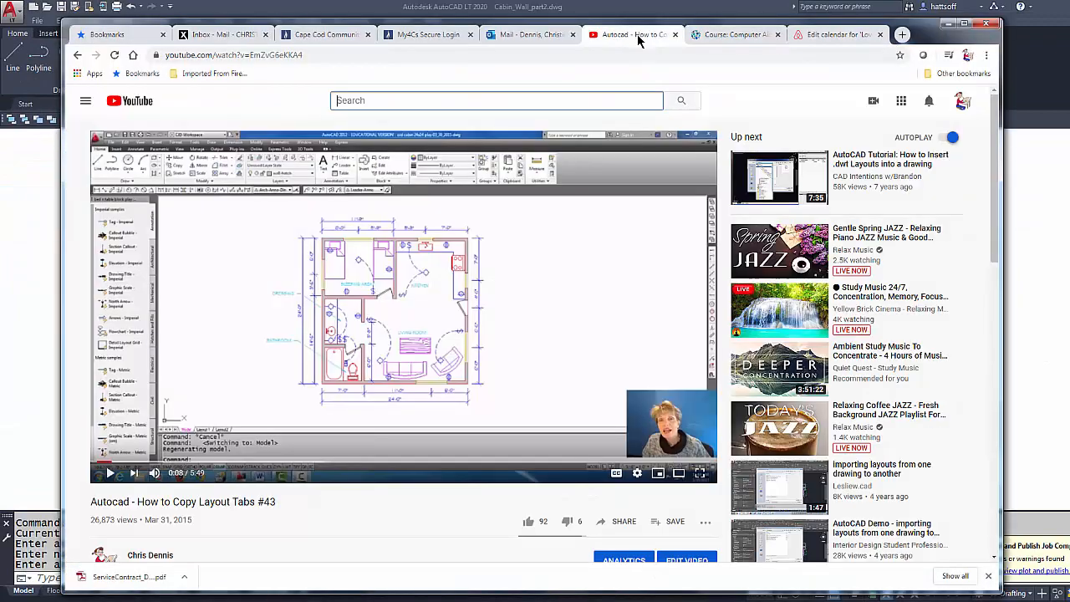